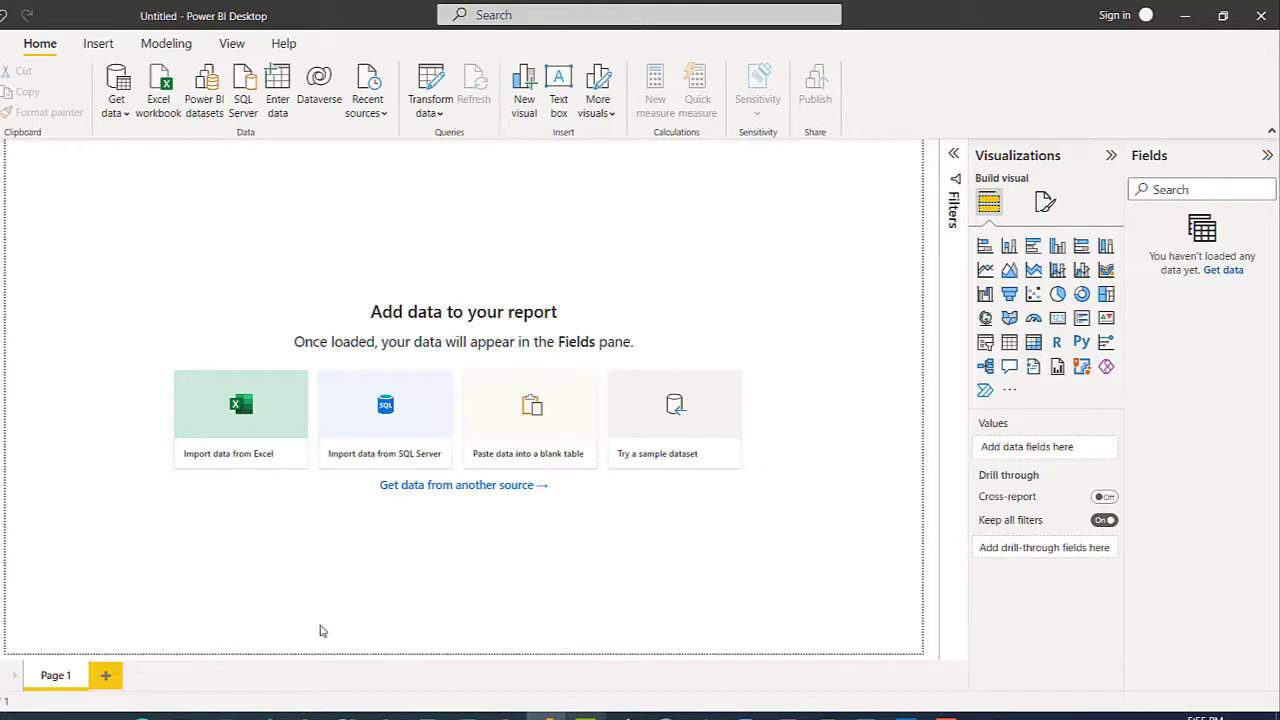
Step: In SSMS, expand Databases > Practice > Tables to list dbo.SalesOrder and kaggle.cardata
left_click(346, 716)
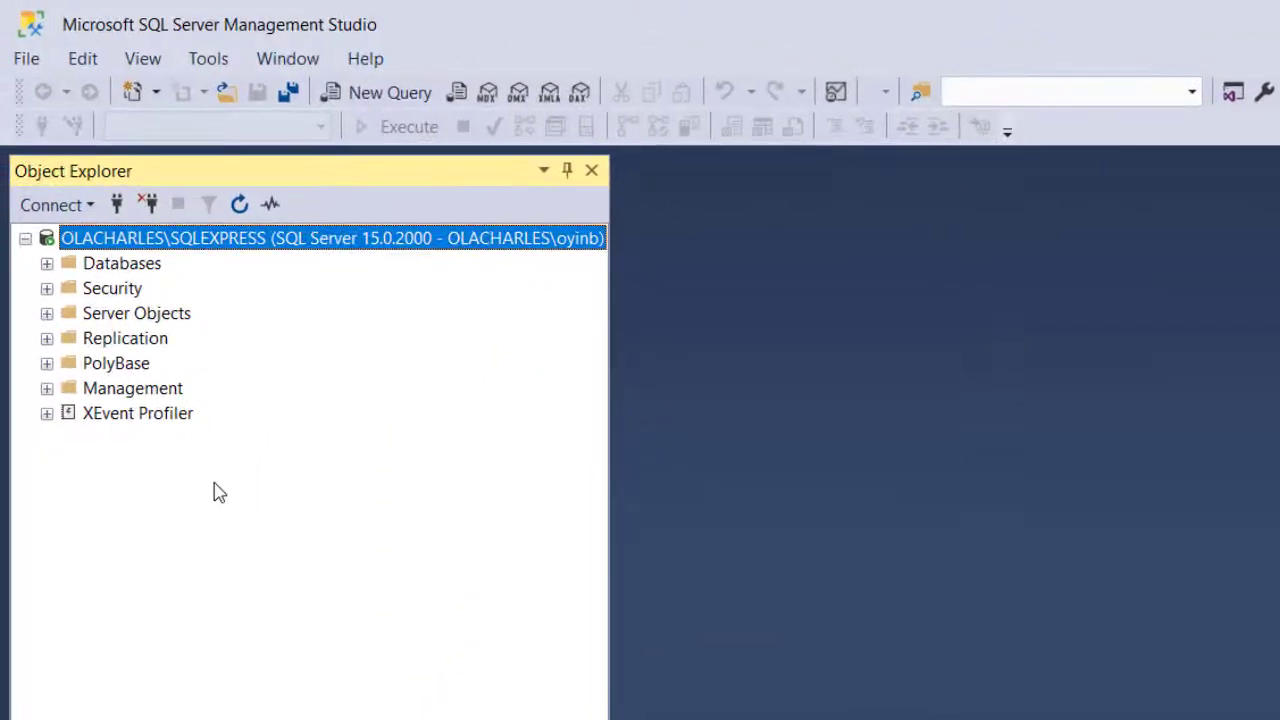
left_click(47, 263)
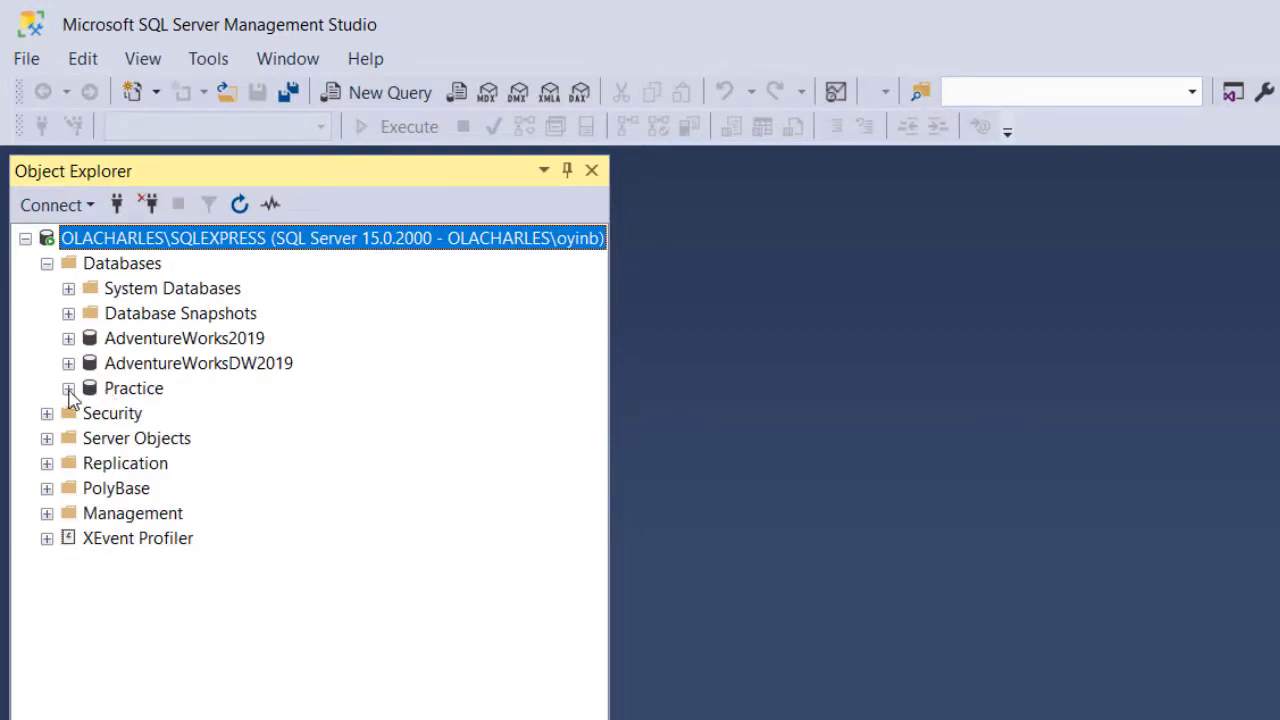
left_click(68, 389)
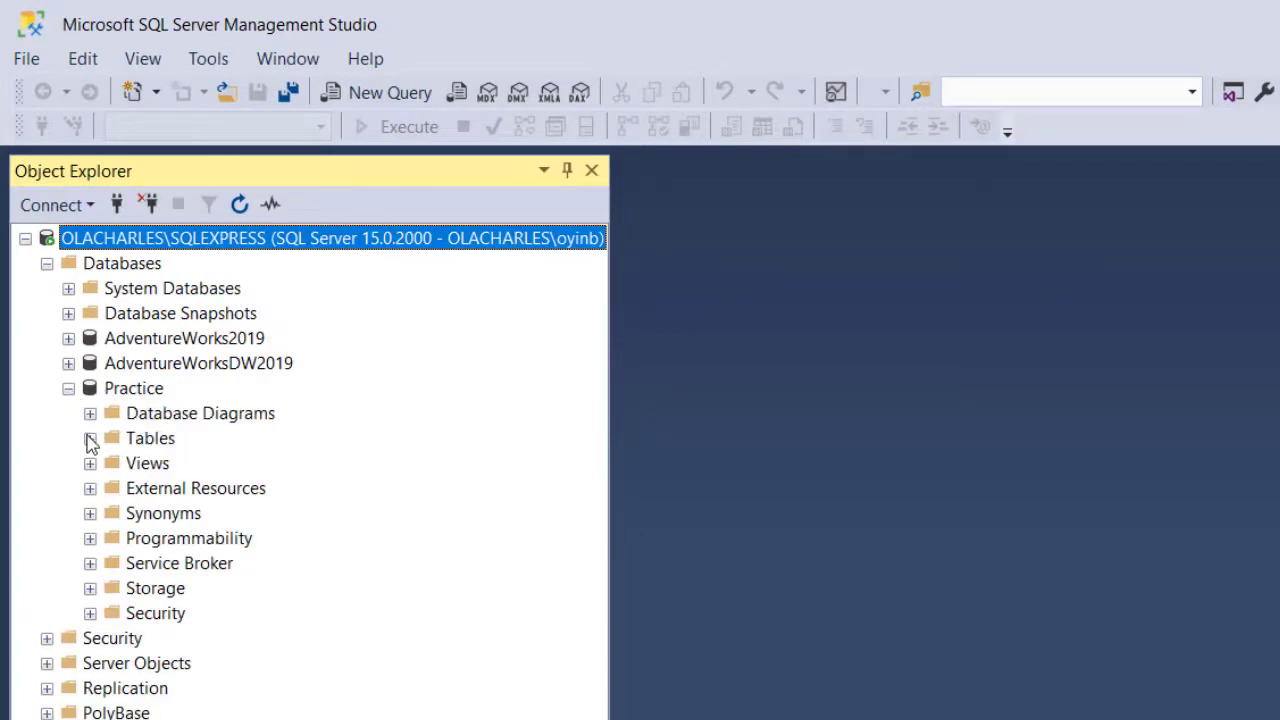
left_click(89, 438)
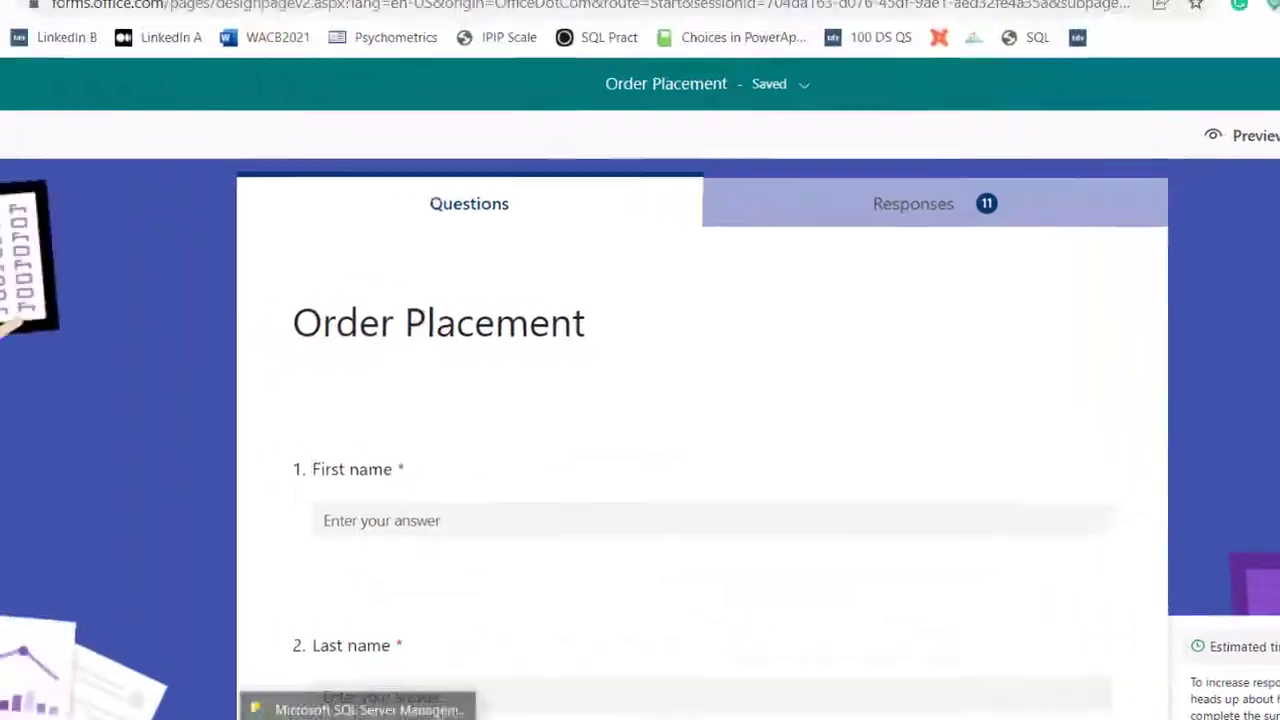
left_click(340, 716)
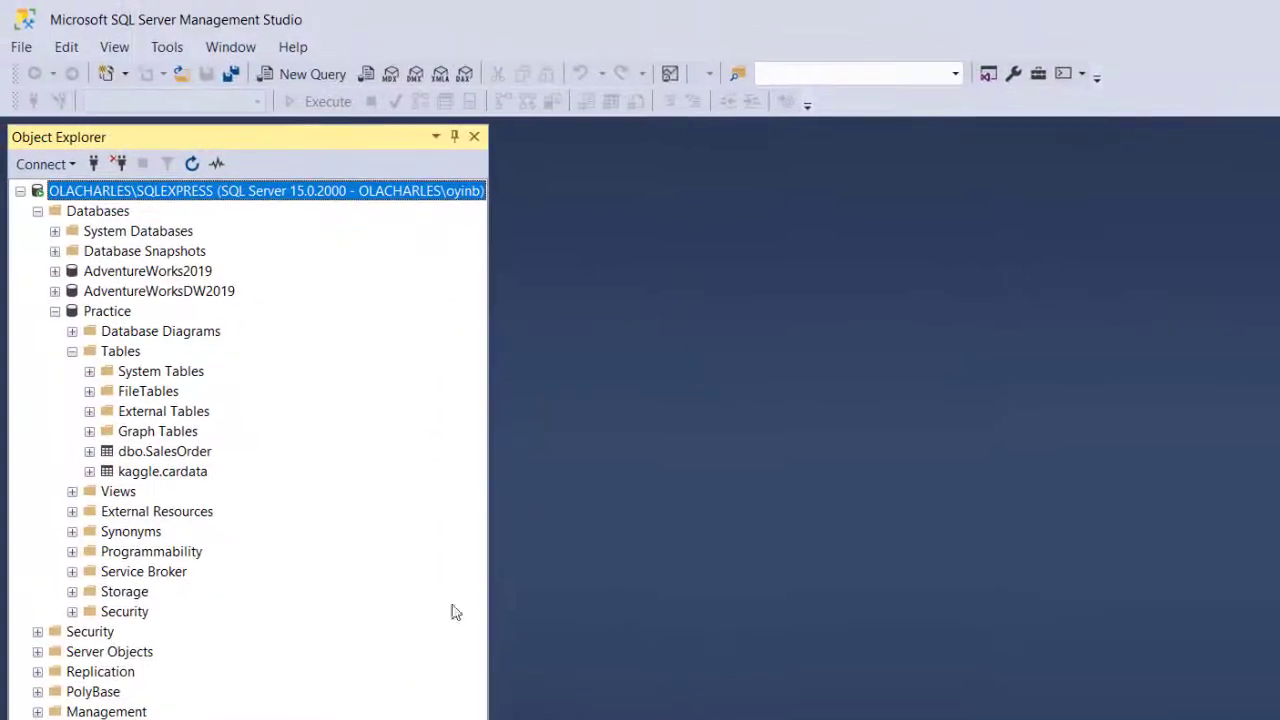
Step: Run Select Top 1000 Rows on dbo.SalesOrder to view its 11 records, then return to Power BI
left_click(164, 452)
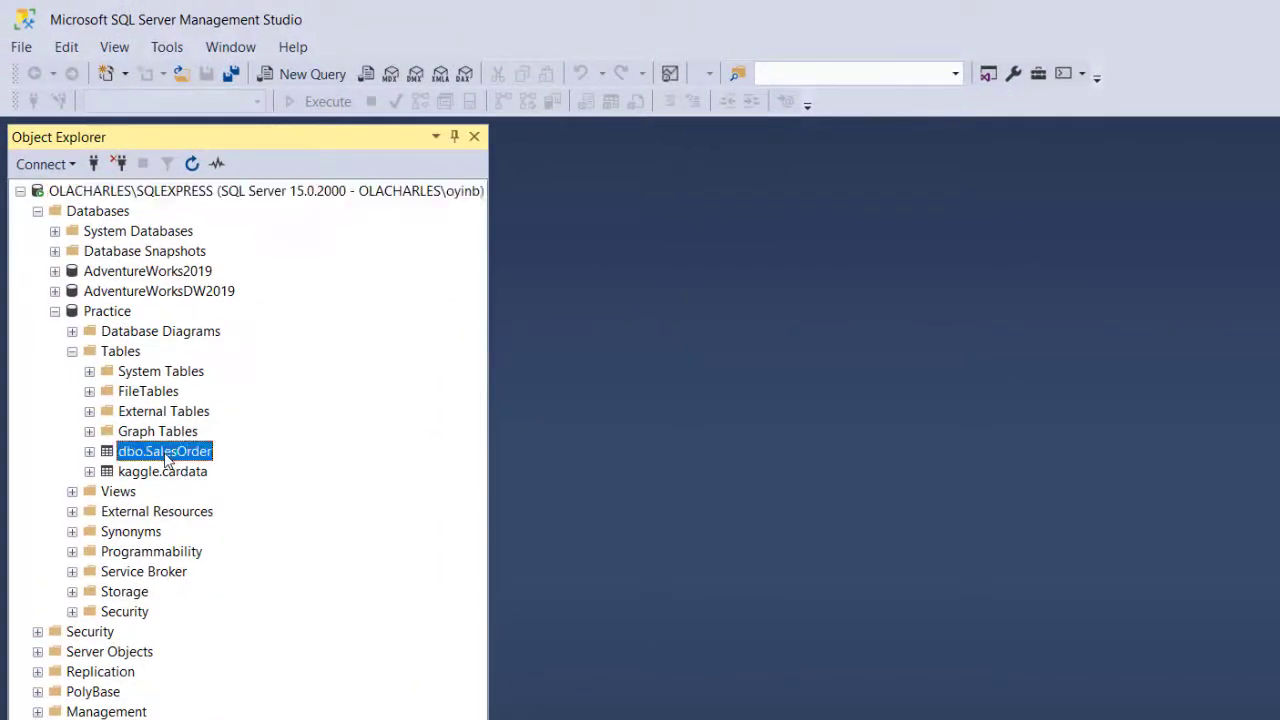
right_click(165, 458)
left_click(274, 506)
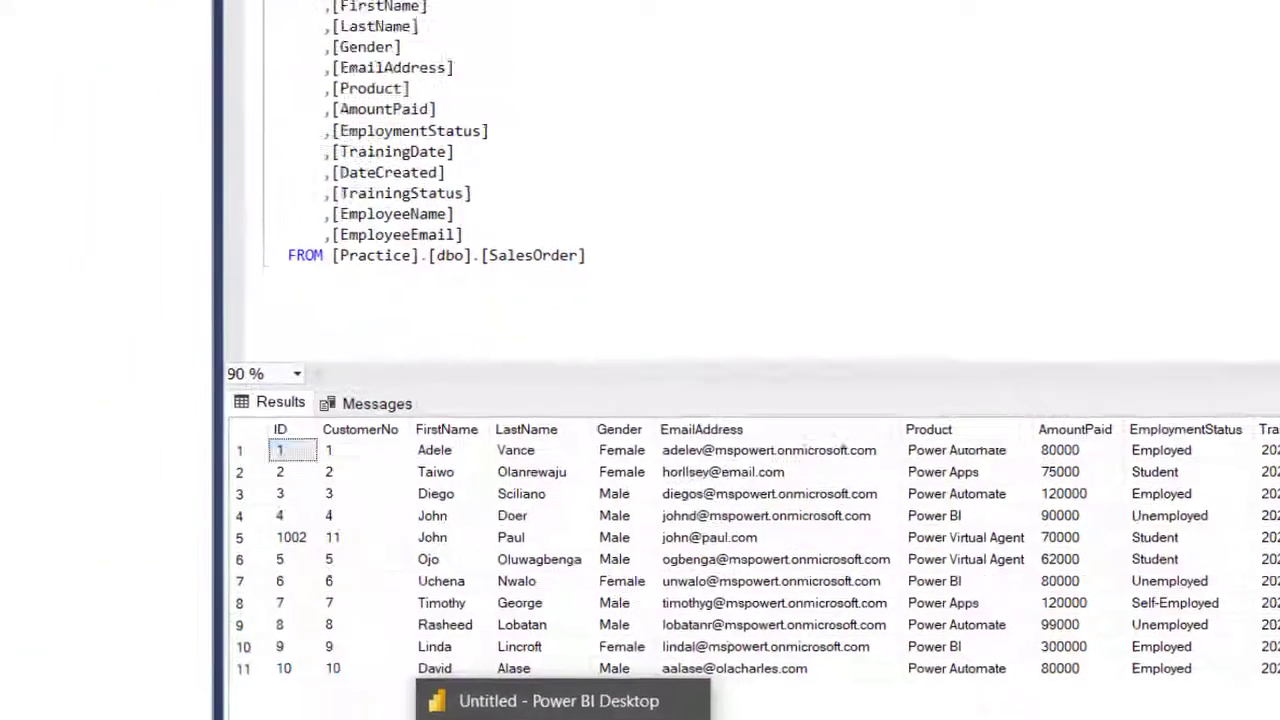
left_click(430, 715)
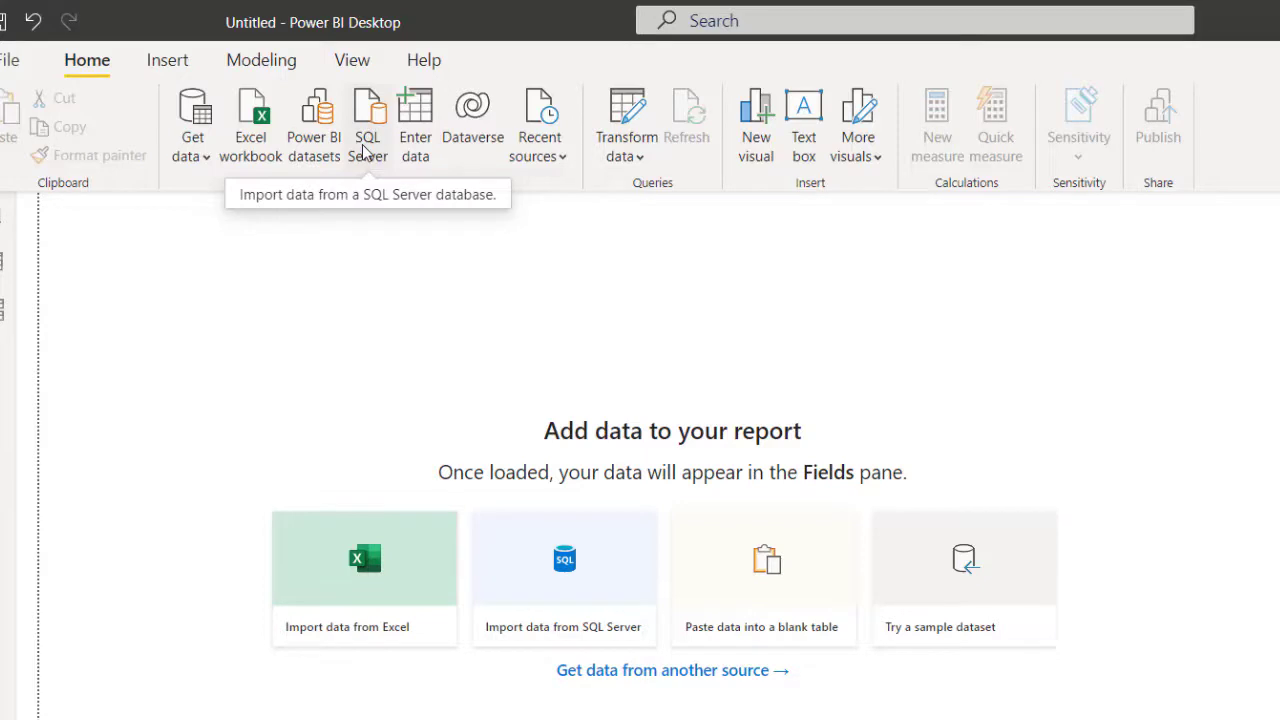
Step: Open the SQL Server database connection dialog from Power BI's Home ribbon
left_click(203, 160)
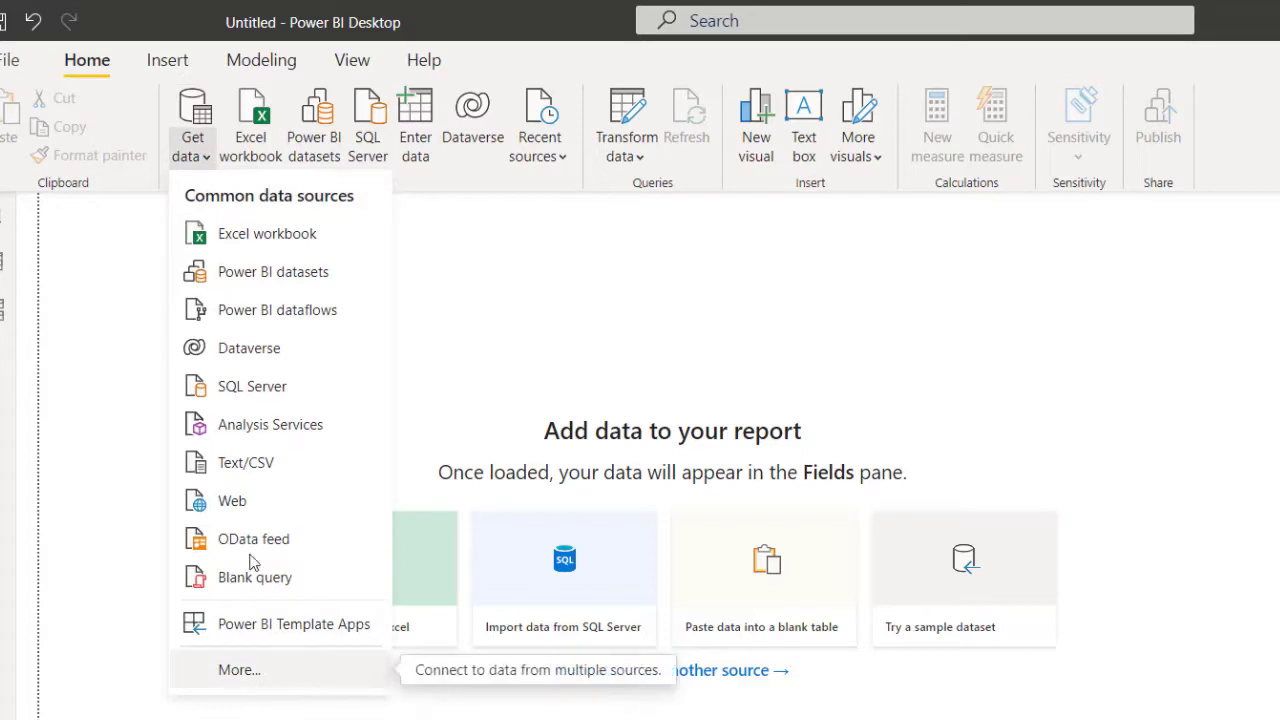
left_click(372, 143)
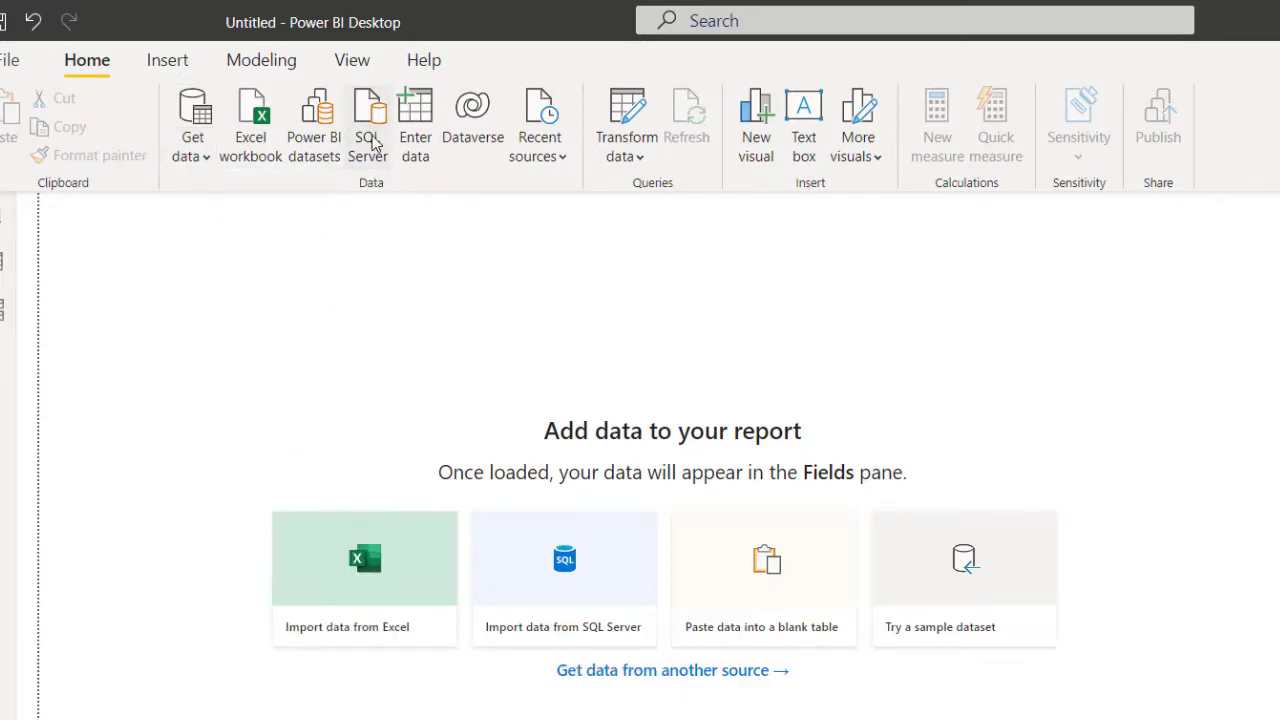
left_click(372, 143)
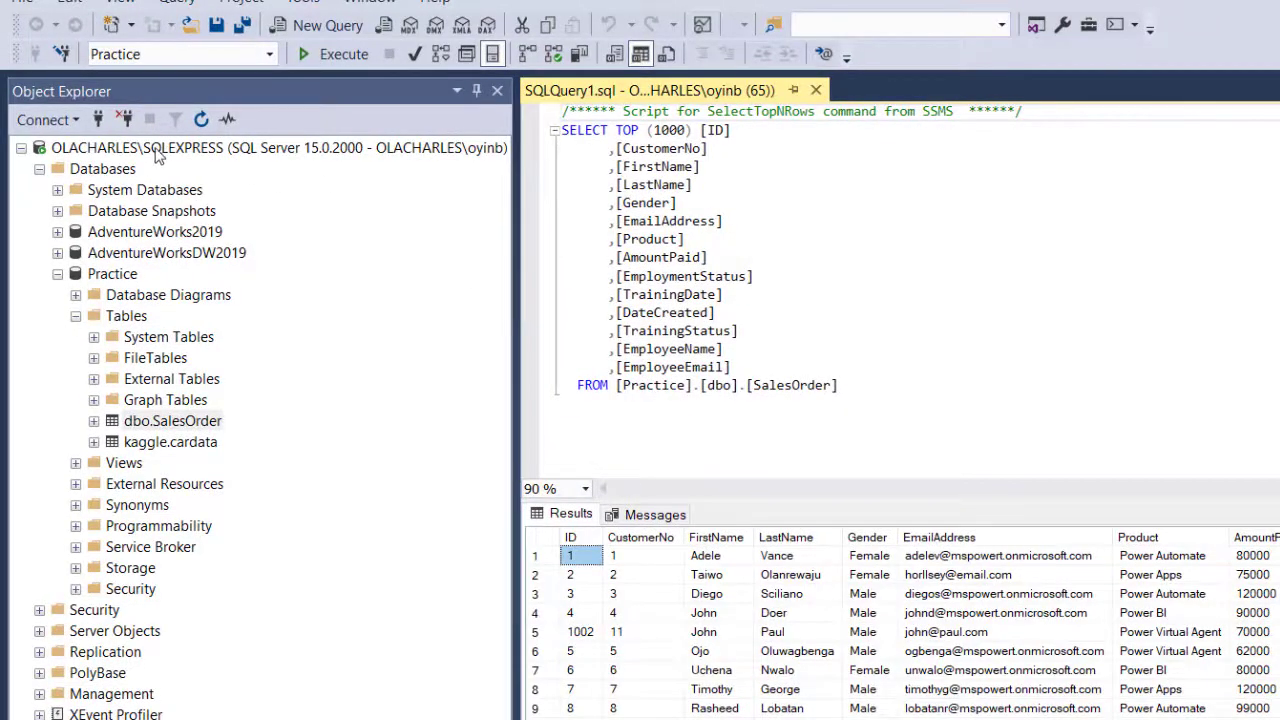
Step: Copy the server instance name from the SSMS server Properties and go back to Power BI
right_click(156, 150)
left_click(238, 568)
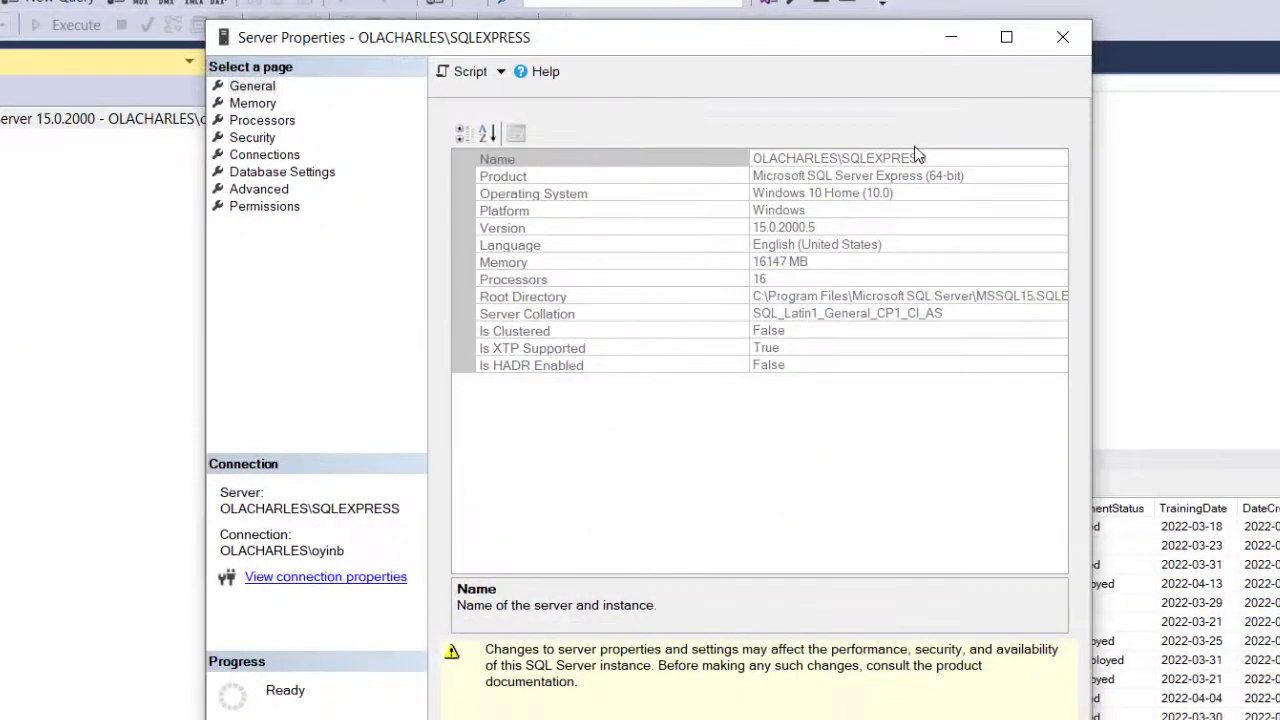
left_click(928, 156)
left_click_drag(928, 156, 757, 163)
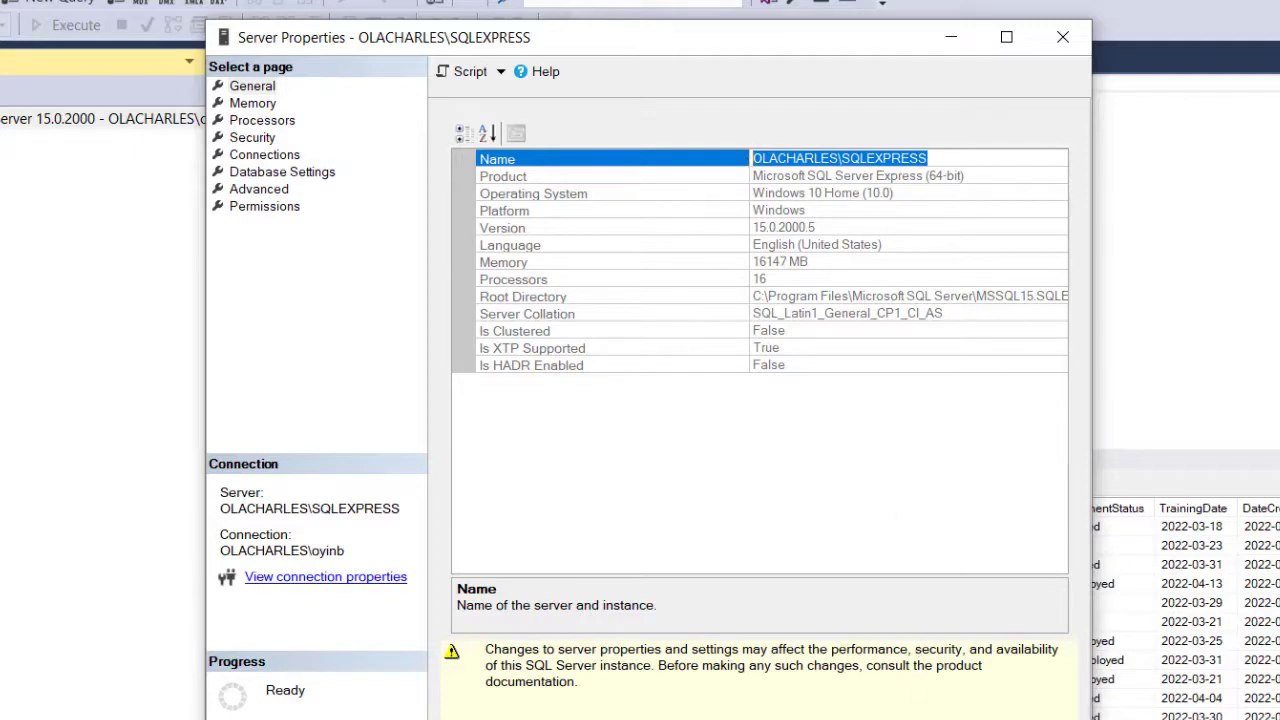
key("Escape")
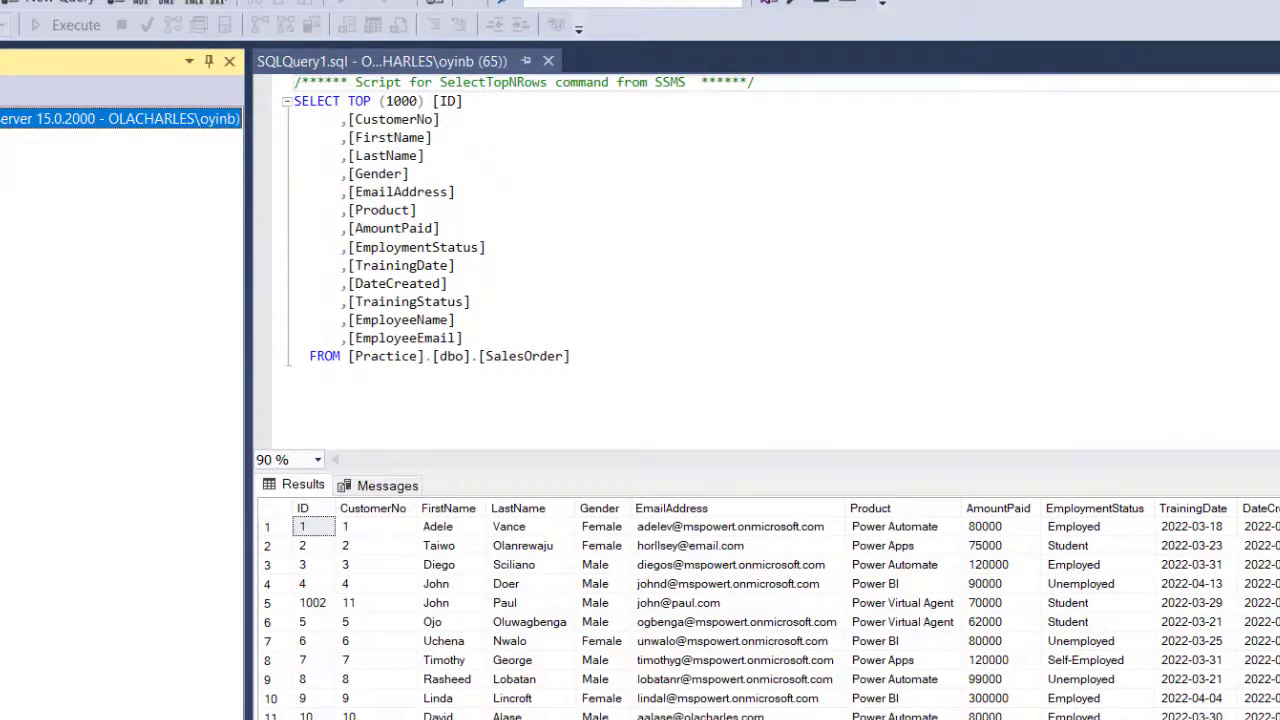
key("alt+Tab")
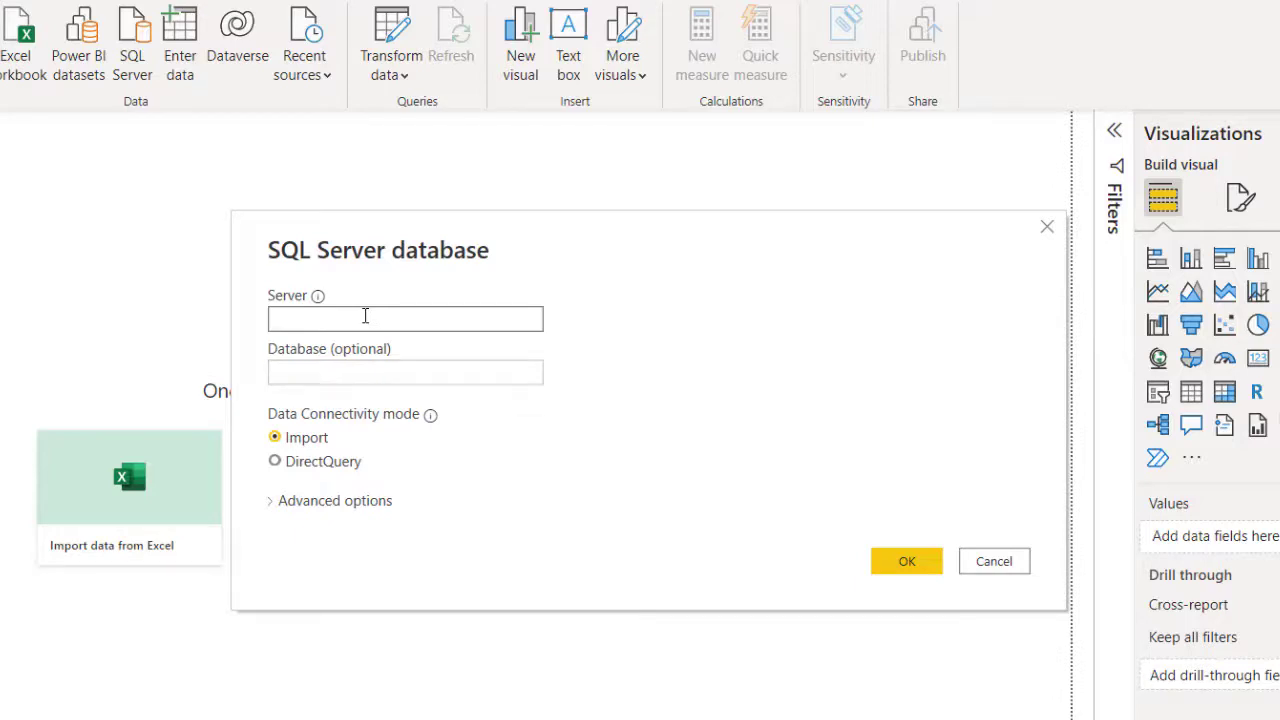
Step: Paste the server name, connect in Import mode, and load the Practice database's SalesOrder table
type("OLACHARLES\\SQLEXPRESS")
left_click(363, 369)
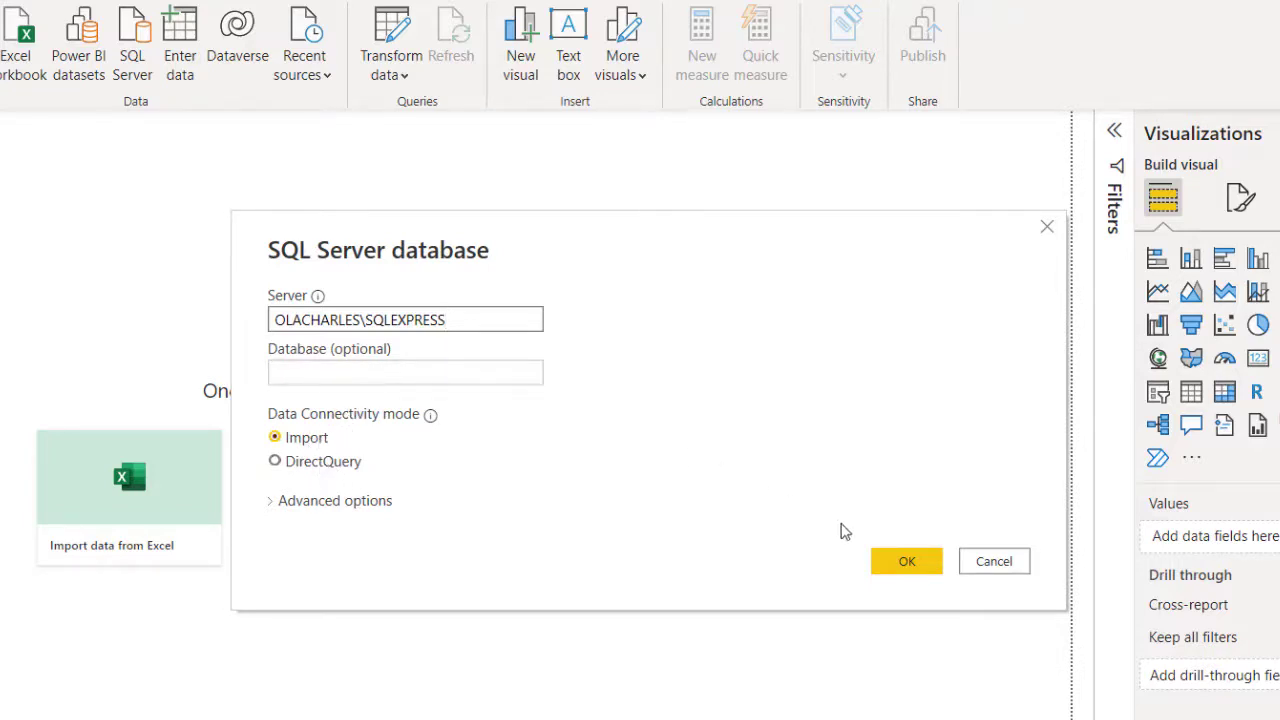
left_click(908, 561)
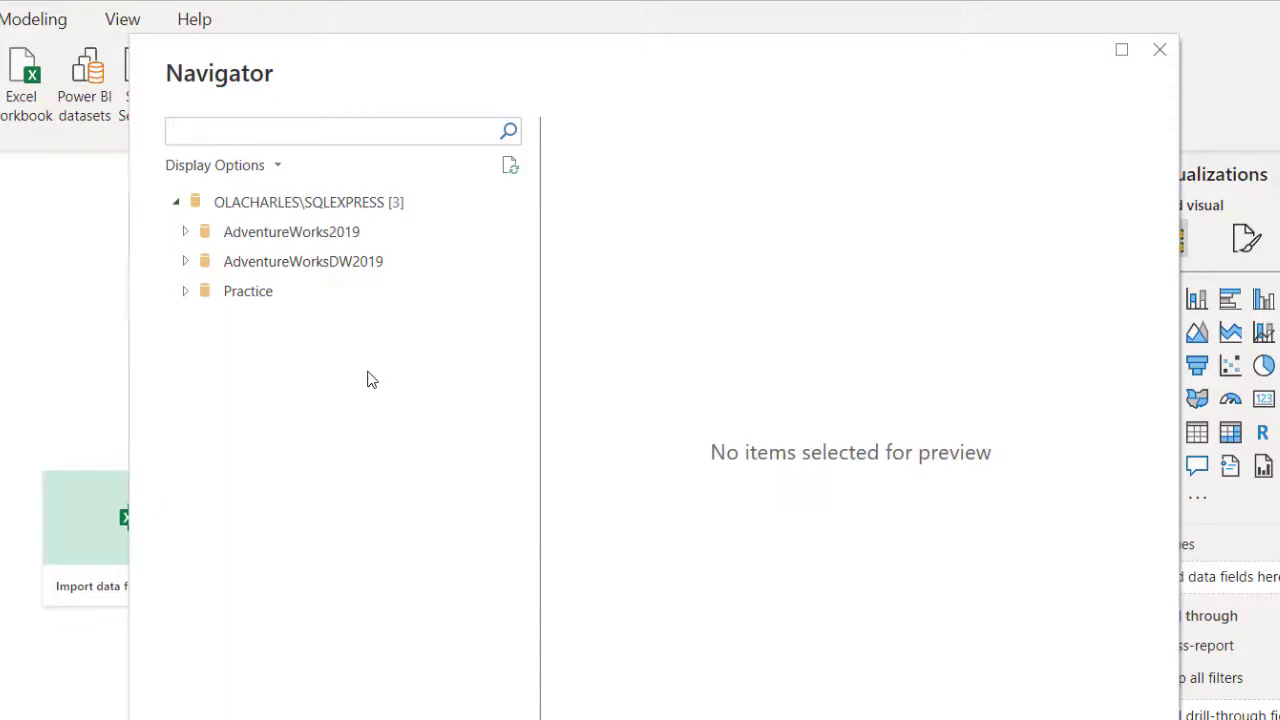
left_click(186, 291)
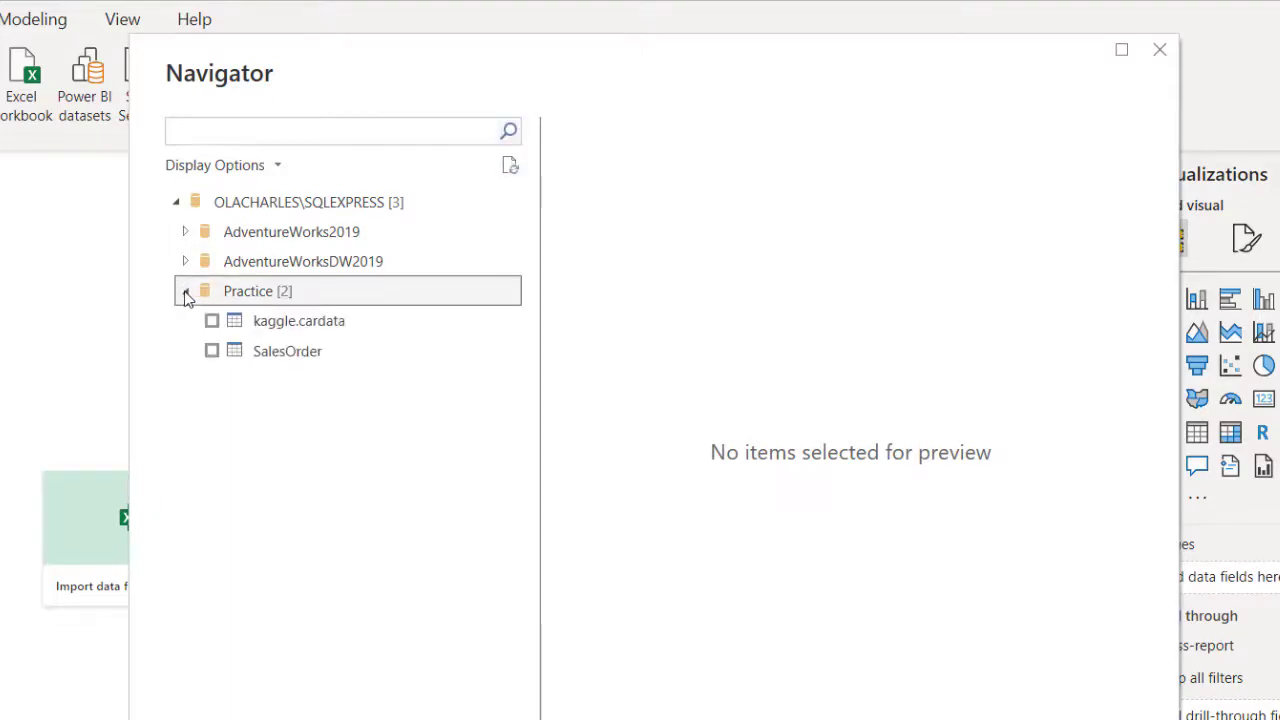
left_click(212, 350)
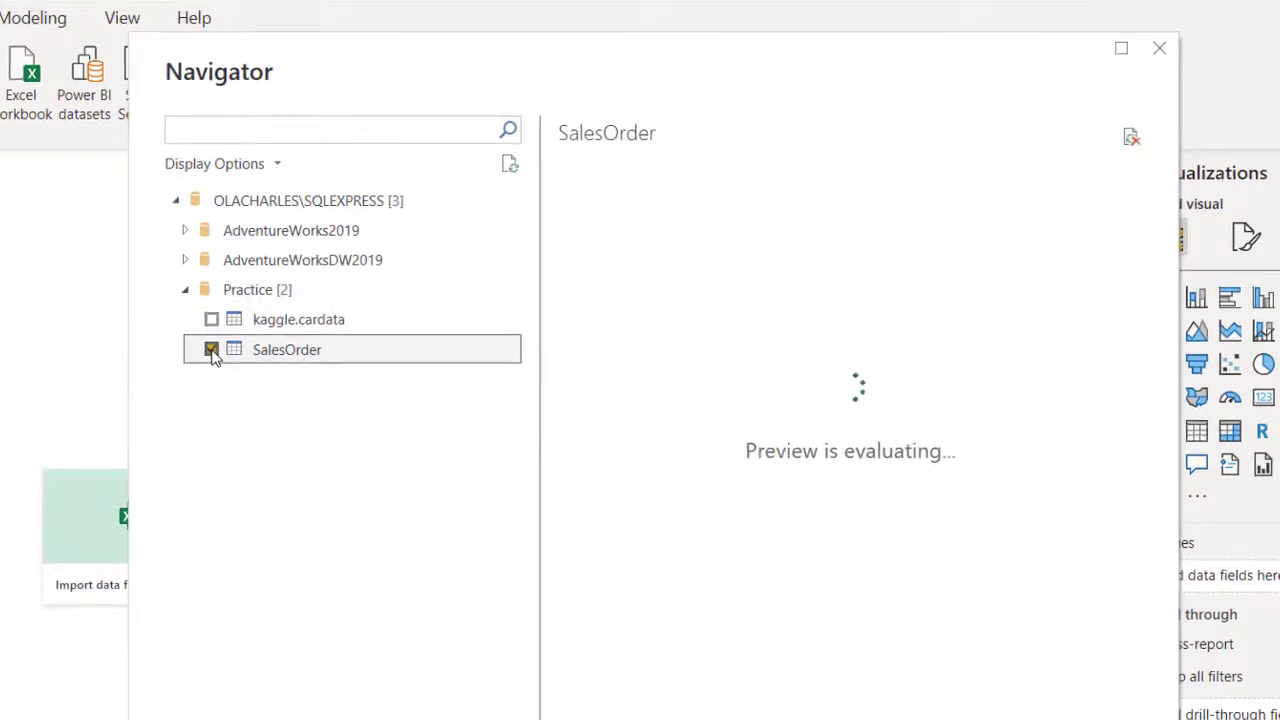
left_click(856, 680)
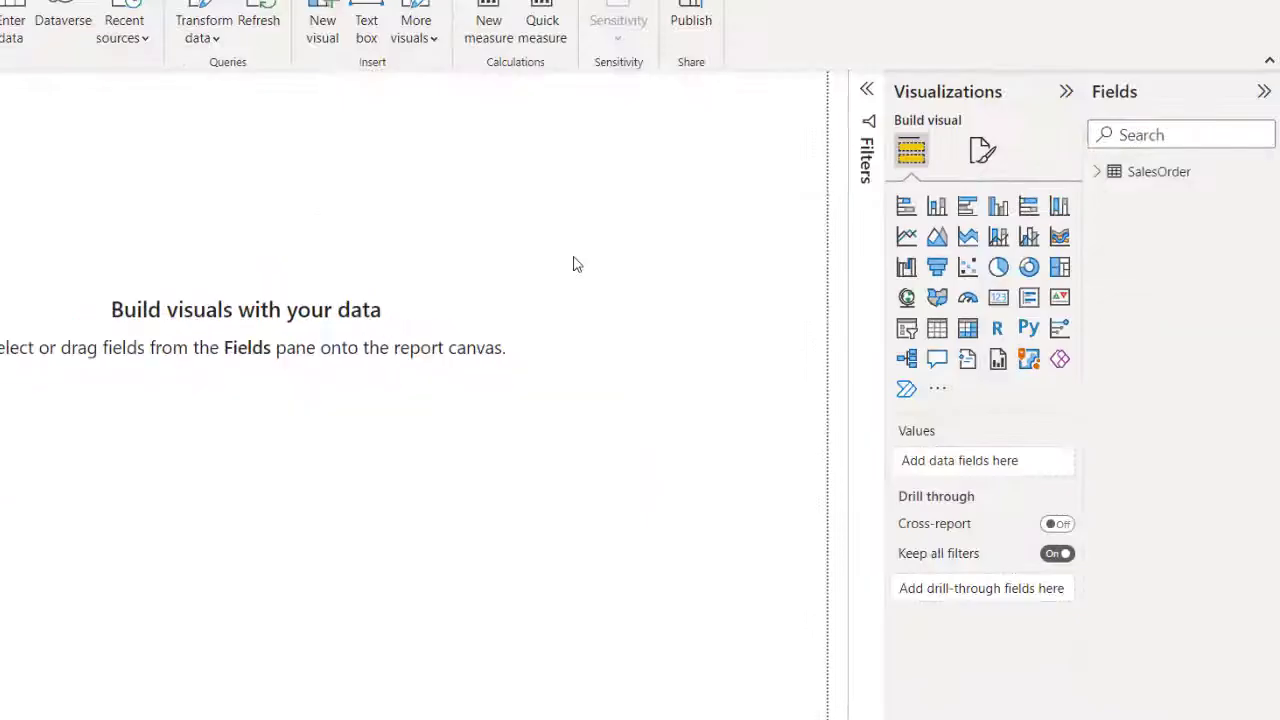
Step: Add SalesOrder's ID field to the page as a card showing a count of 11
left_click(1093, 171)
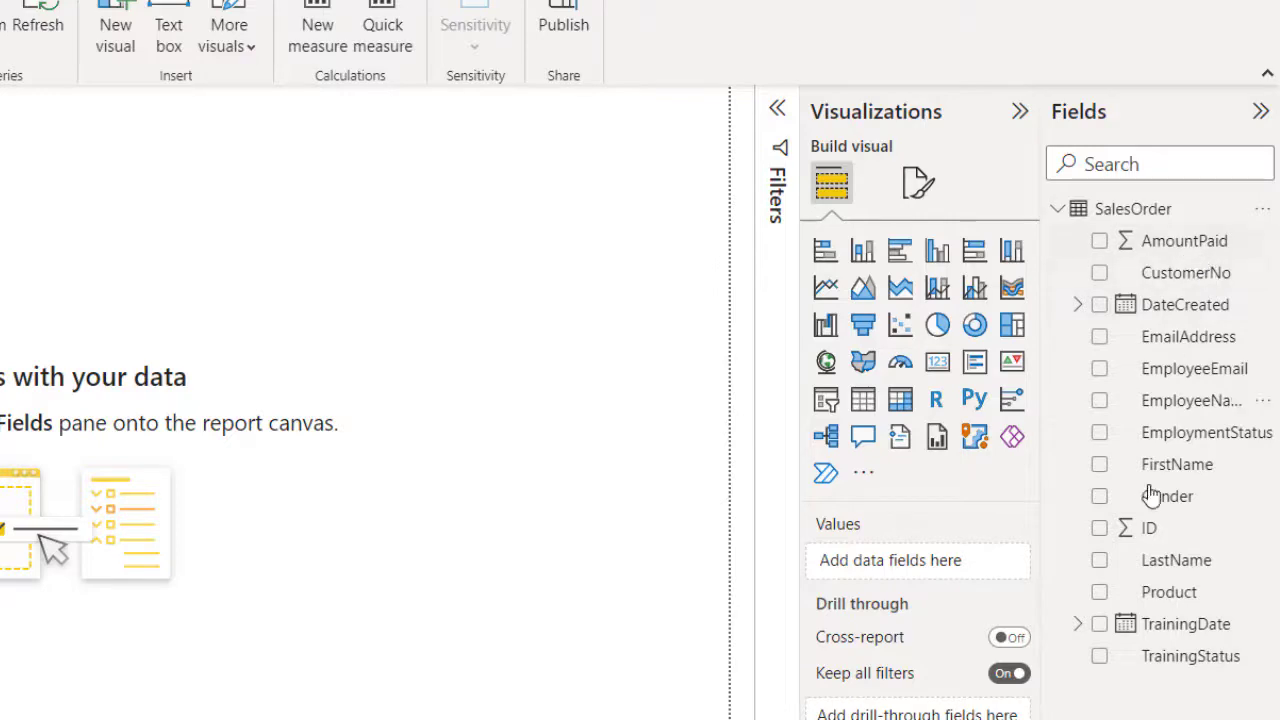
left_click_drag(1151, 543, 190, 270)
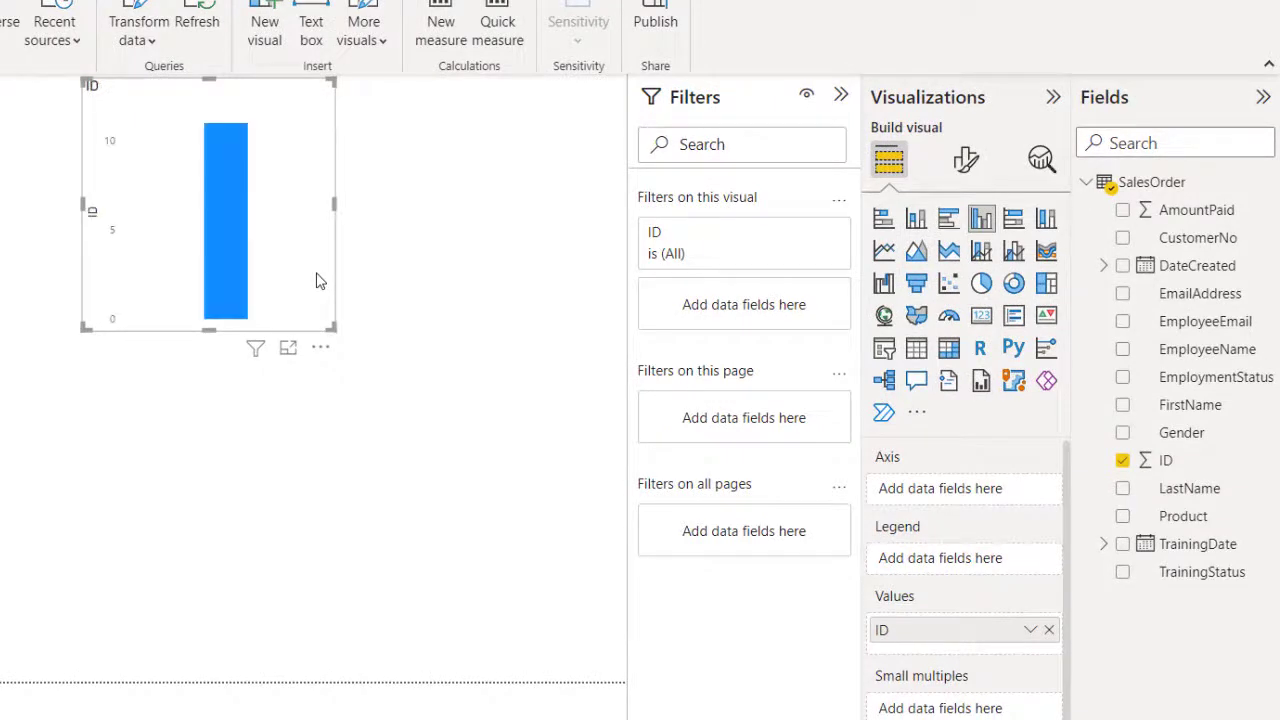
left_click(981, 316)
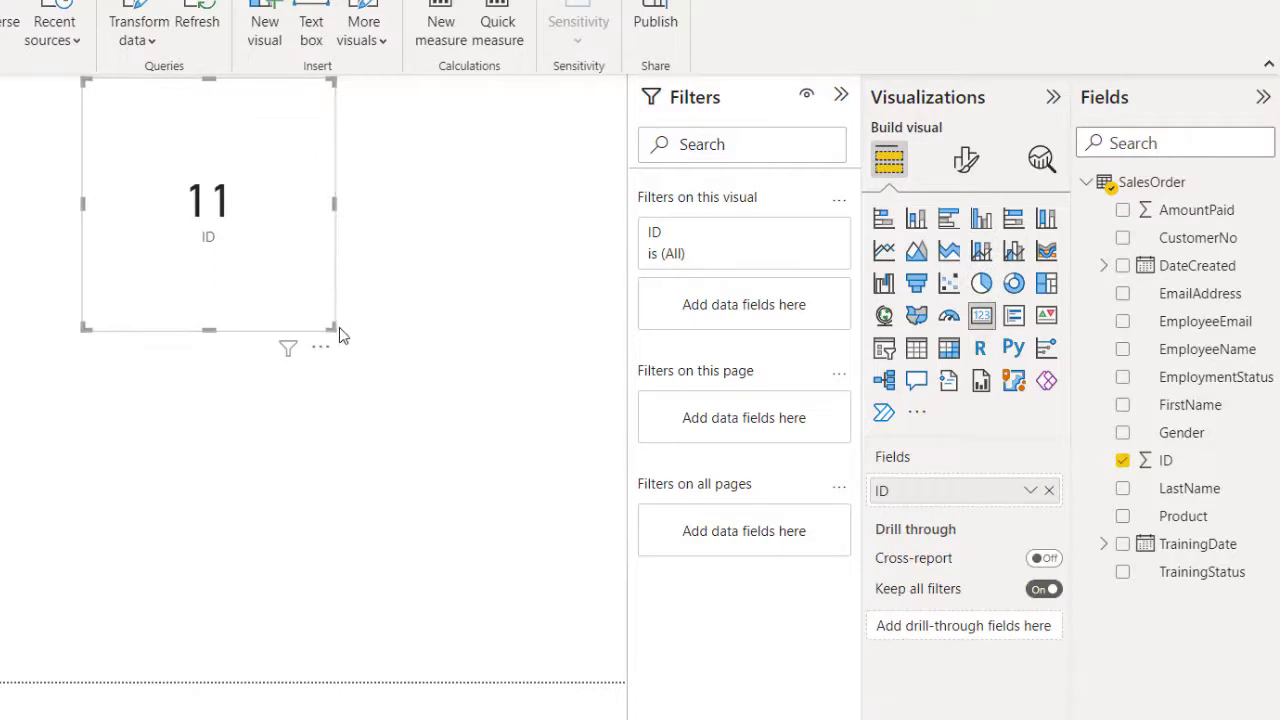
Step: Enlarge the ID card and move it toward the centre of the page
left_click_drag(334, 327, 455, 293)
left_click_drag(385, 228, 486, 306)
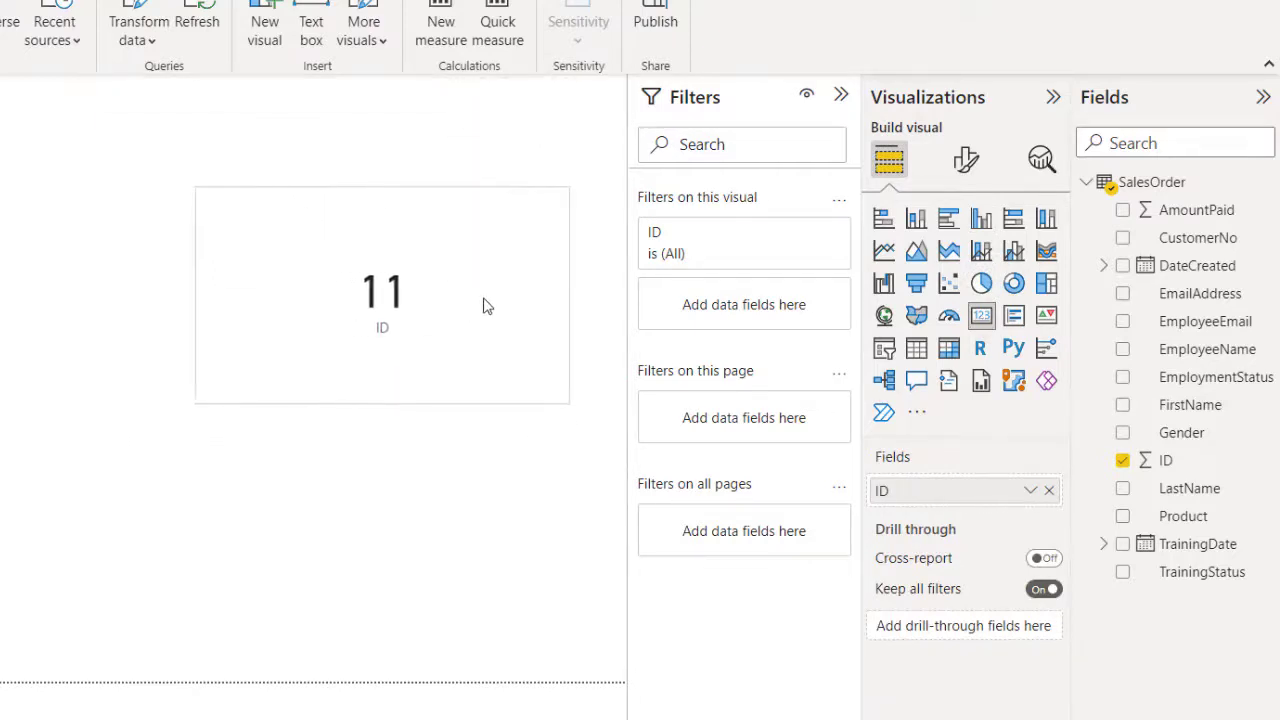
left_click(228, 498)
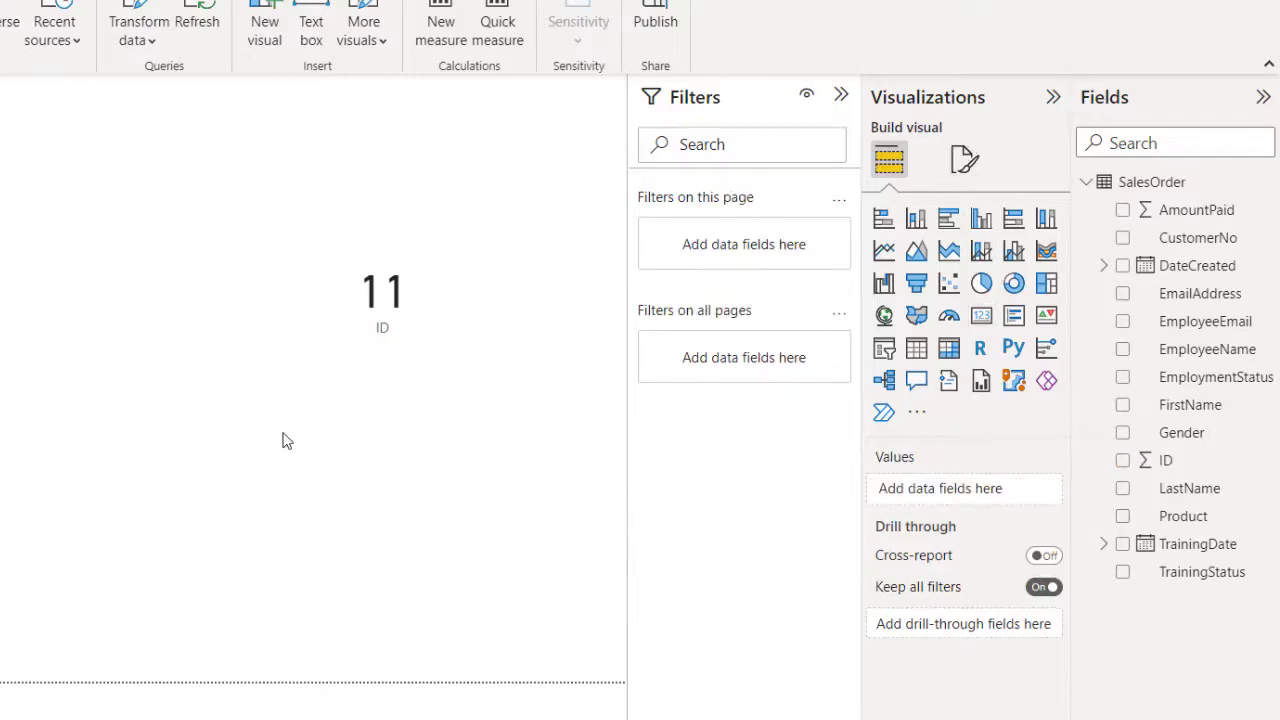
left_click(483, 323)
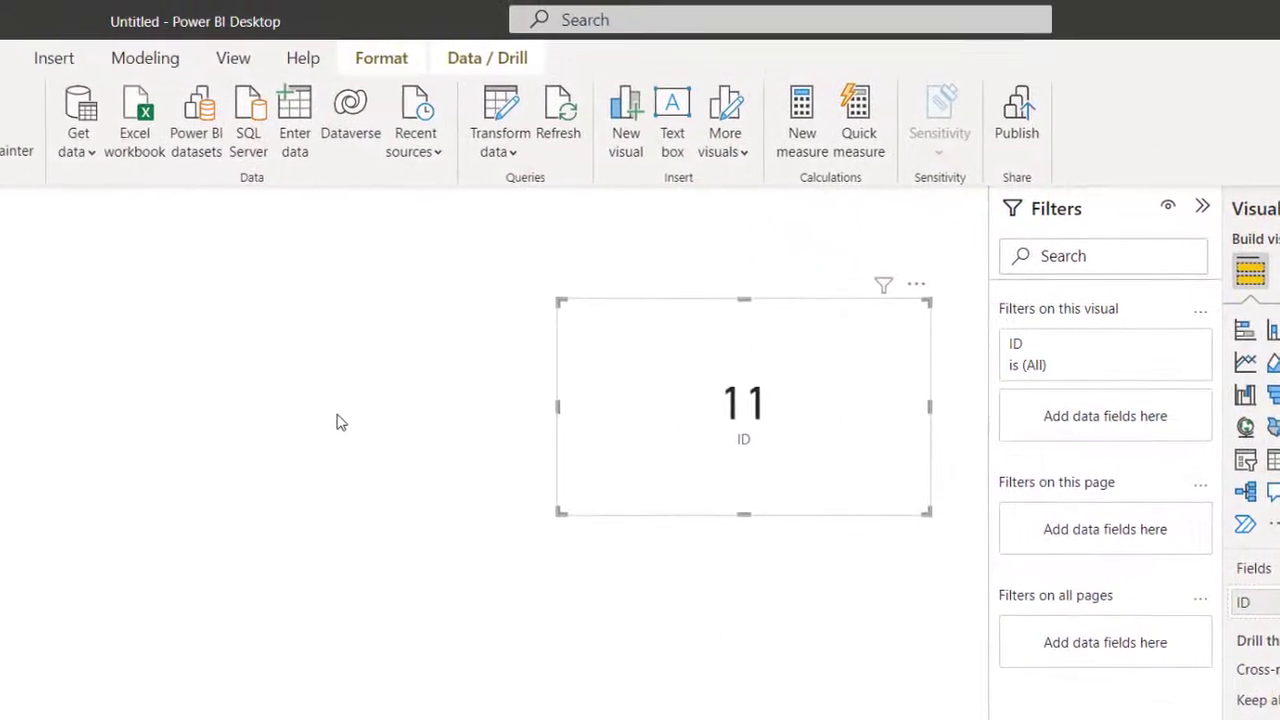
Step: Connect to the same server in DirectQuery mode and load Practice's SalesOrder table again as SalesOrder (2)
left_click(337, 422)
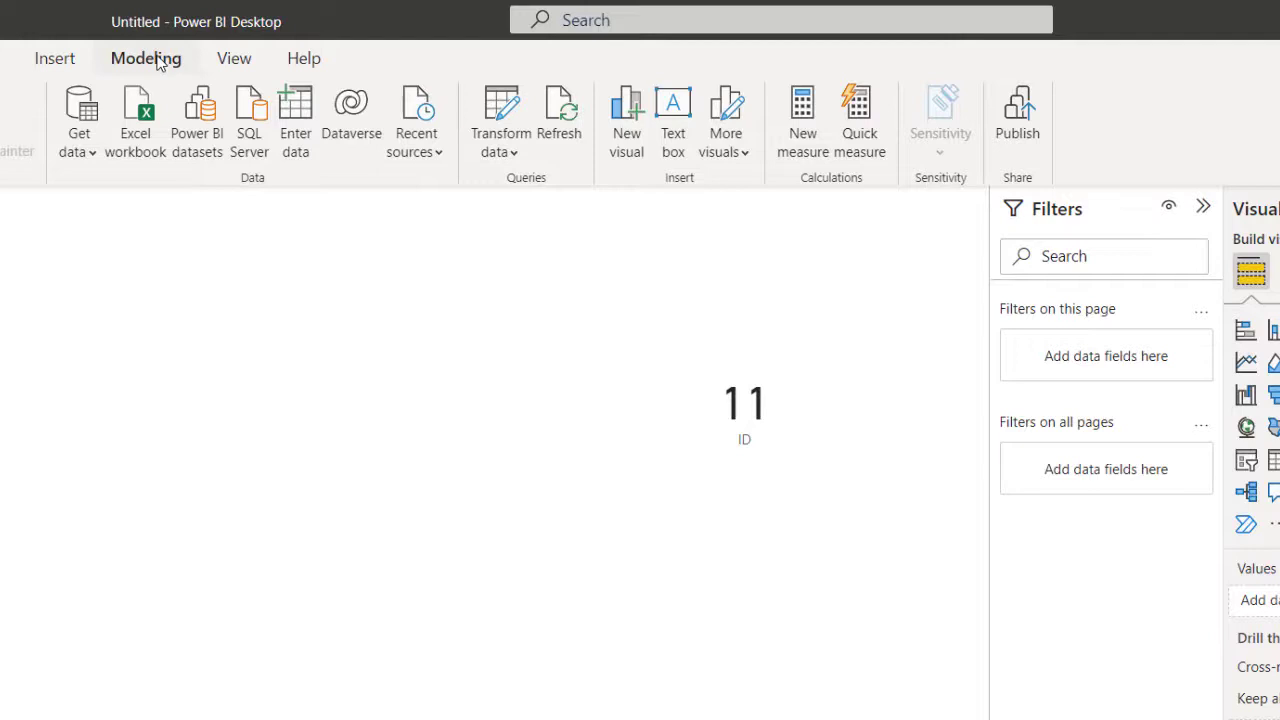
left_click(256, 138)
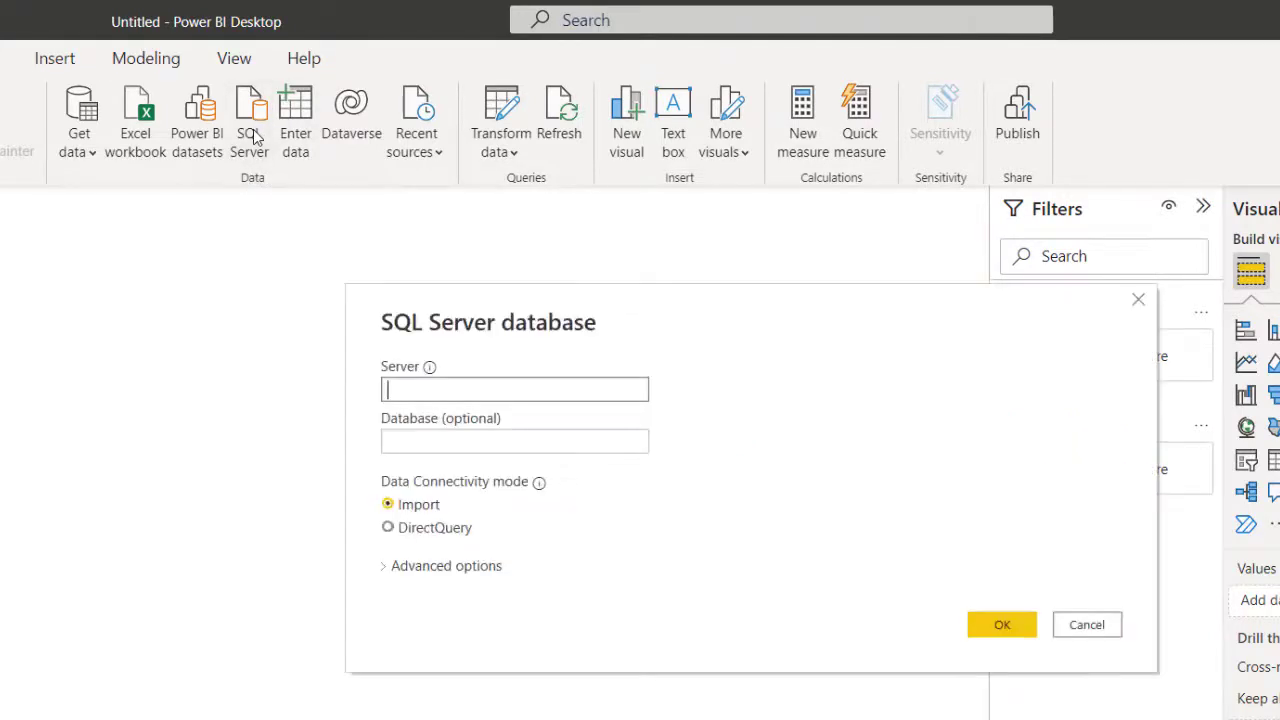
type("OLACHARLES\\SQLEXPRESS")
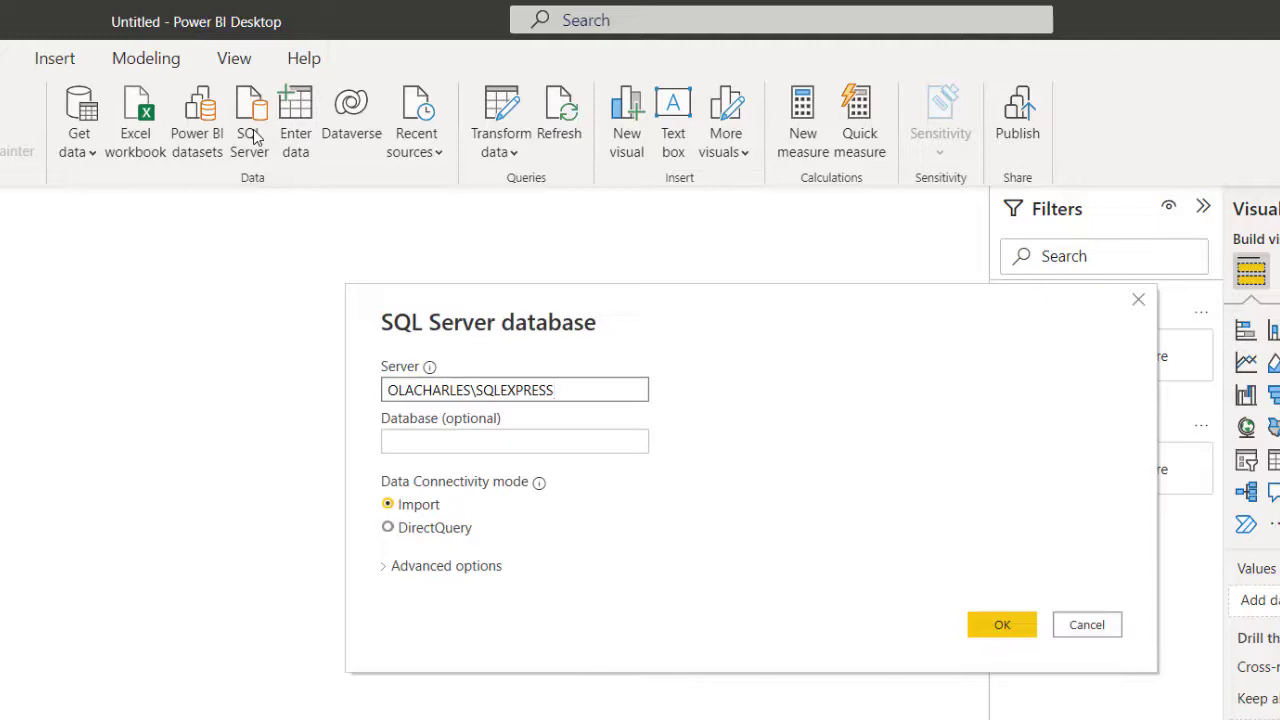
left_click(388, 529)
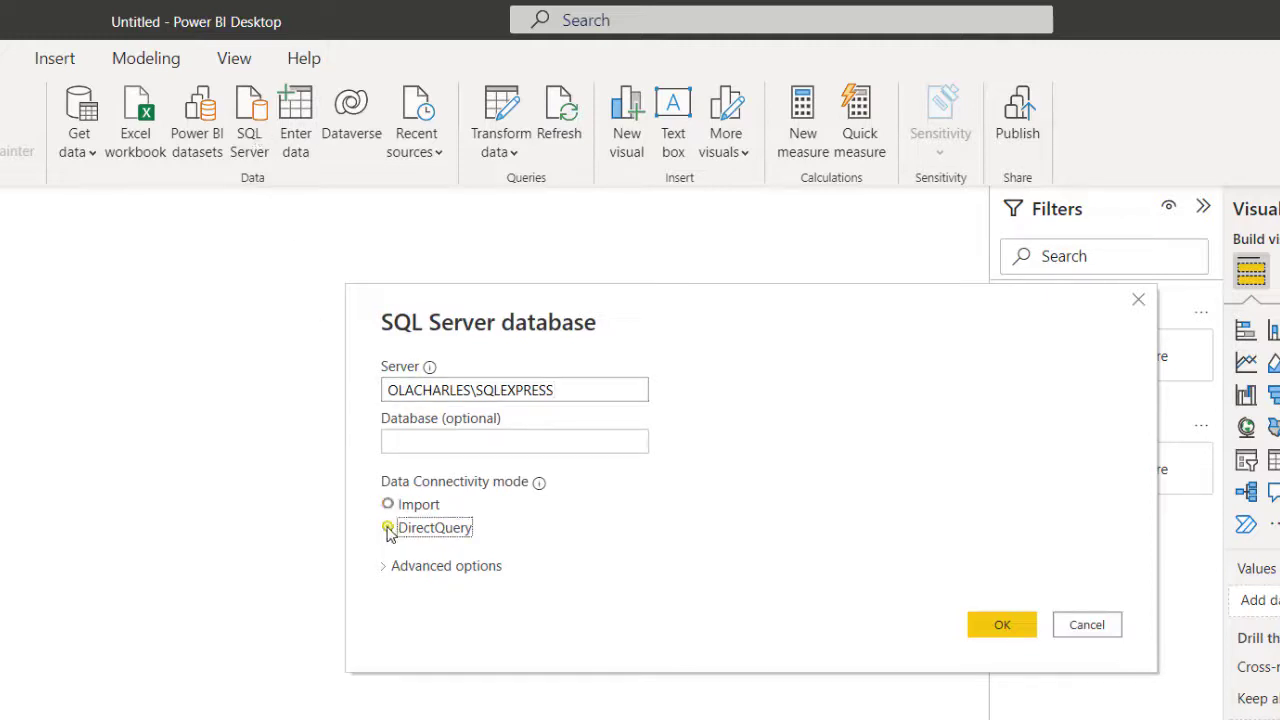
left_click(1000, 622)
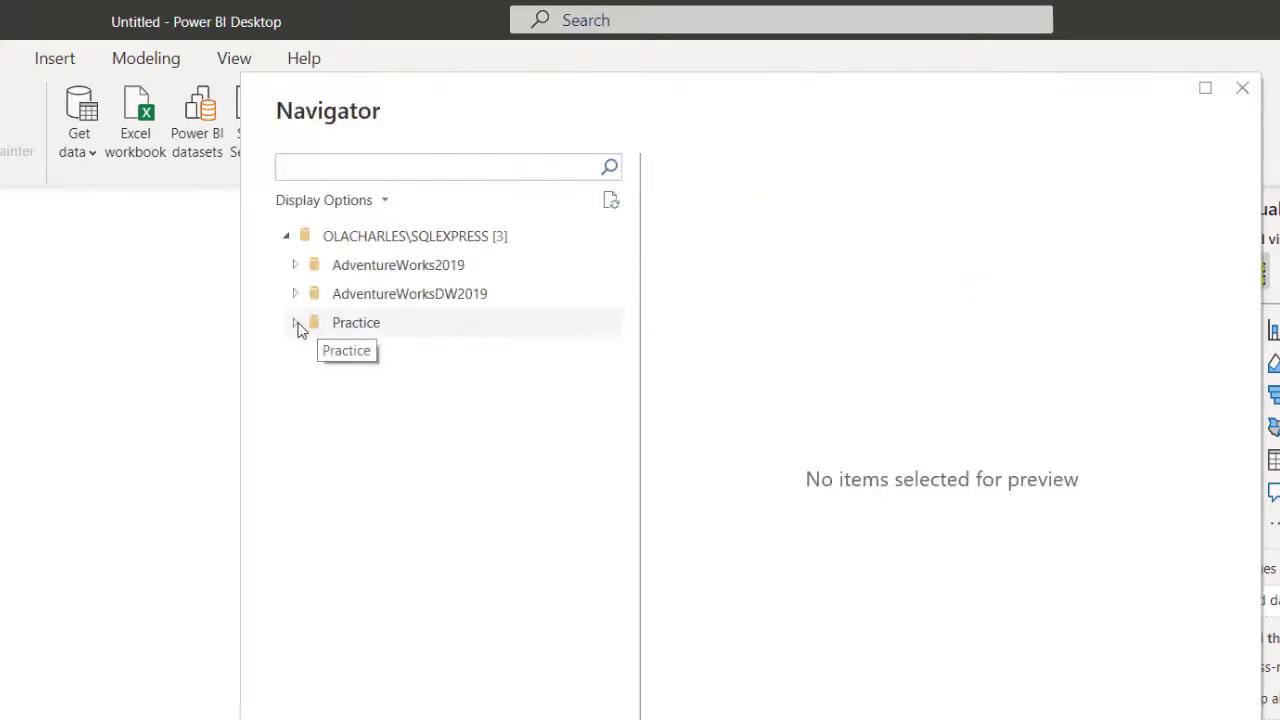
left_click(296, 323)
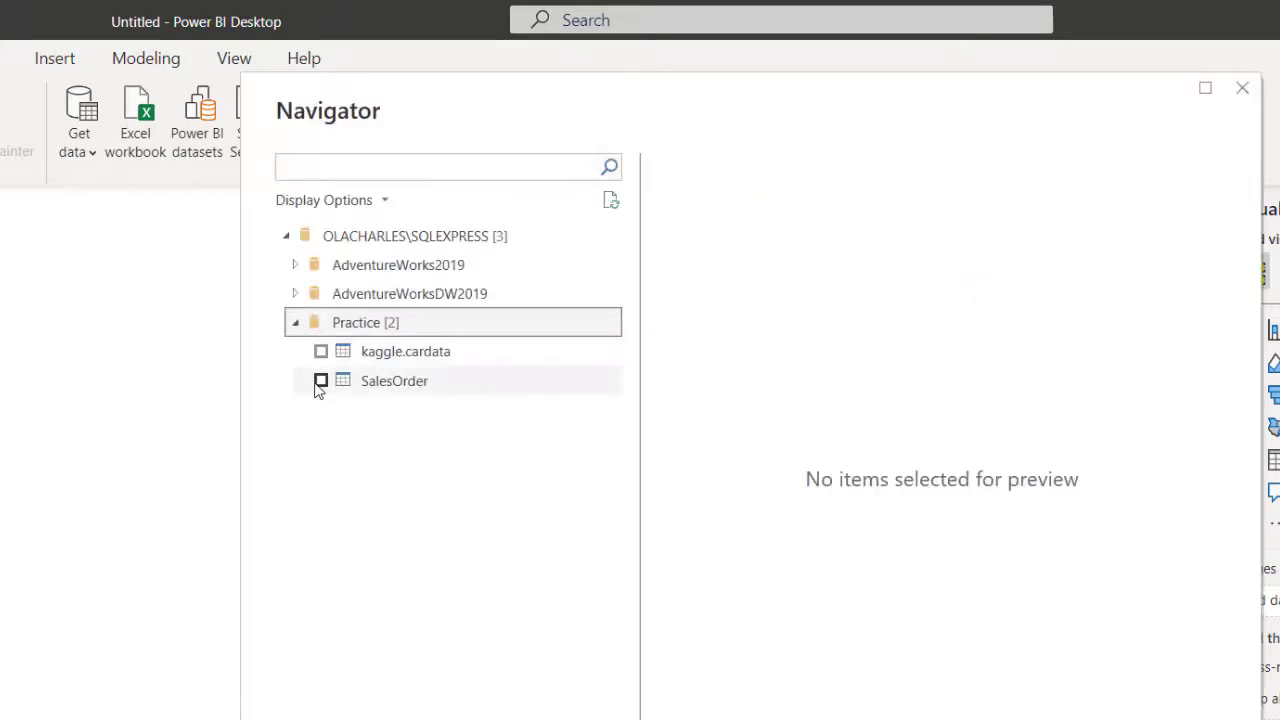
left_click(320, 382)
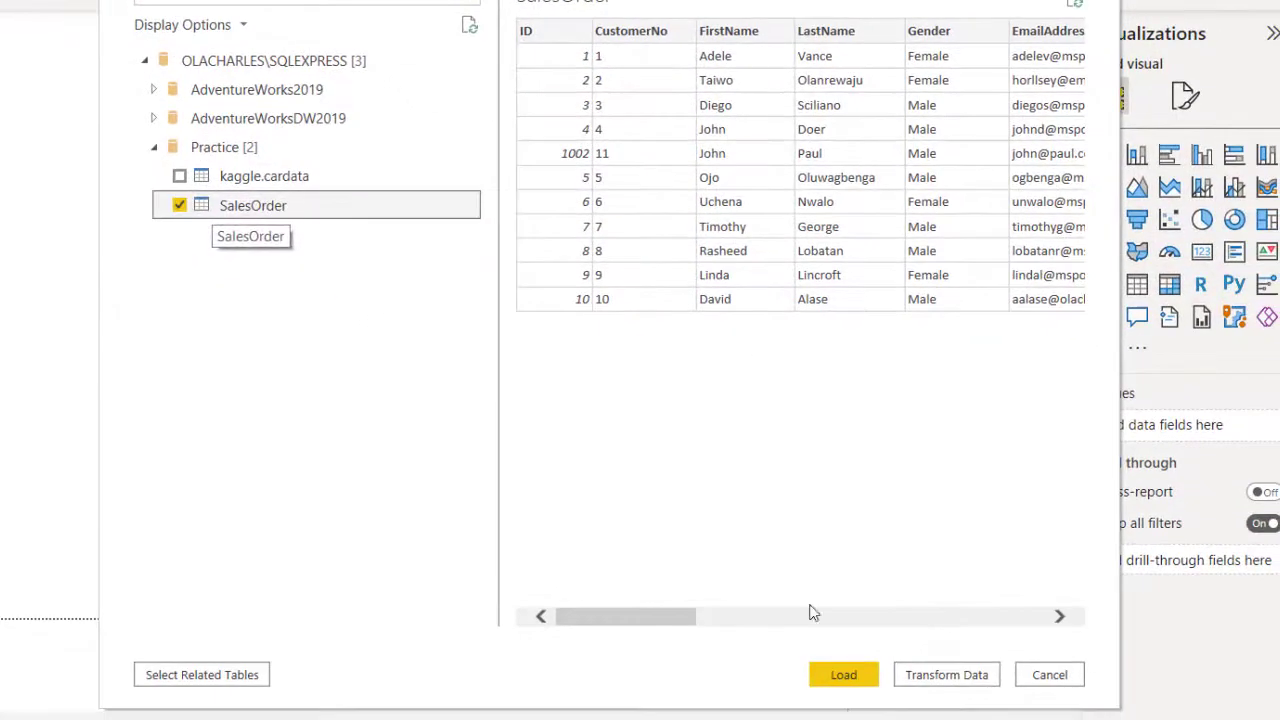
left_click(873, 689)
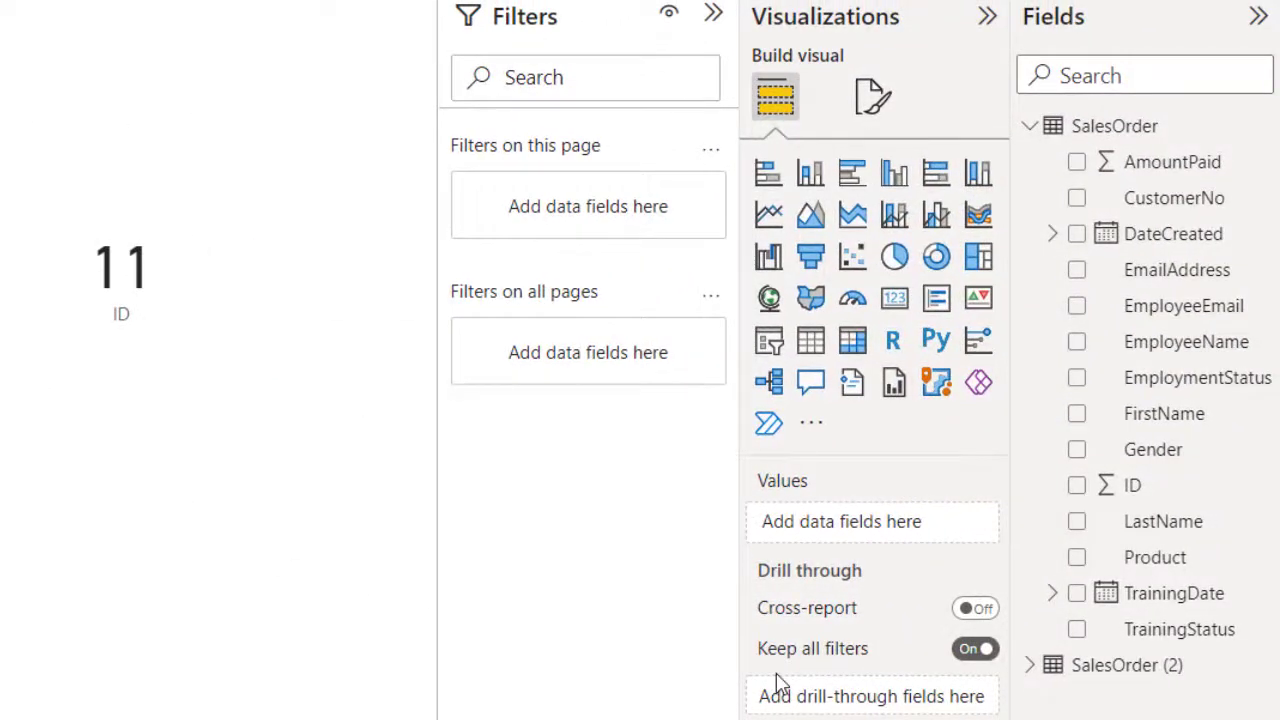
Step: Rename the SalesOrder (2) table to DirectQuery
mouse_move(1151, 674)
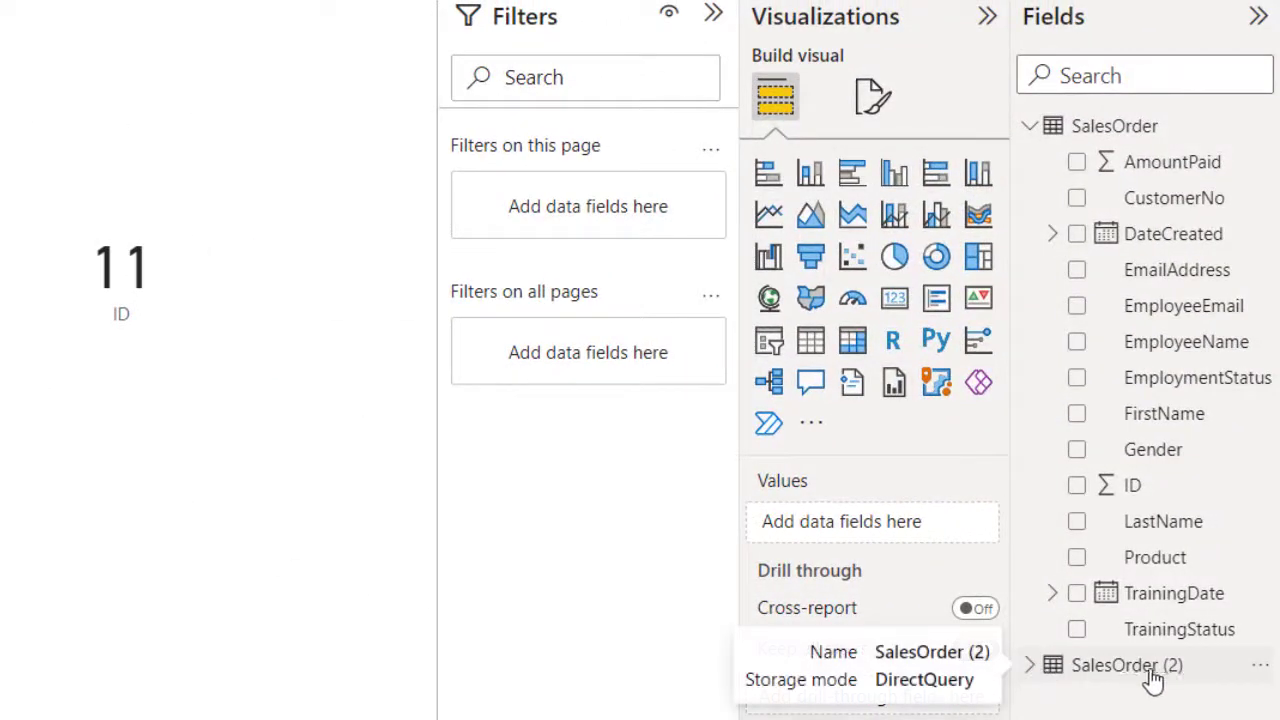
left_click(1246, 668)
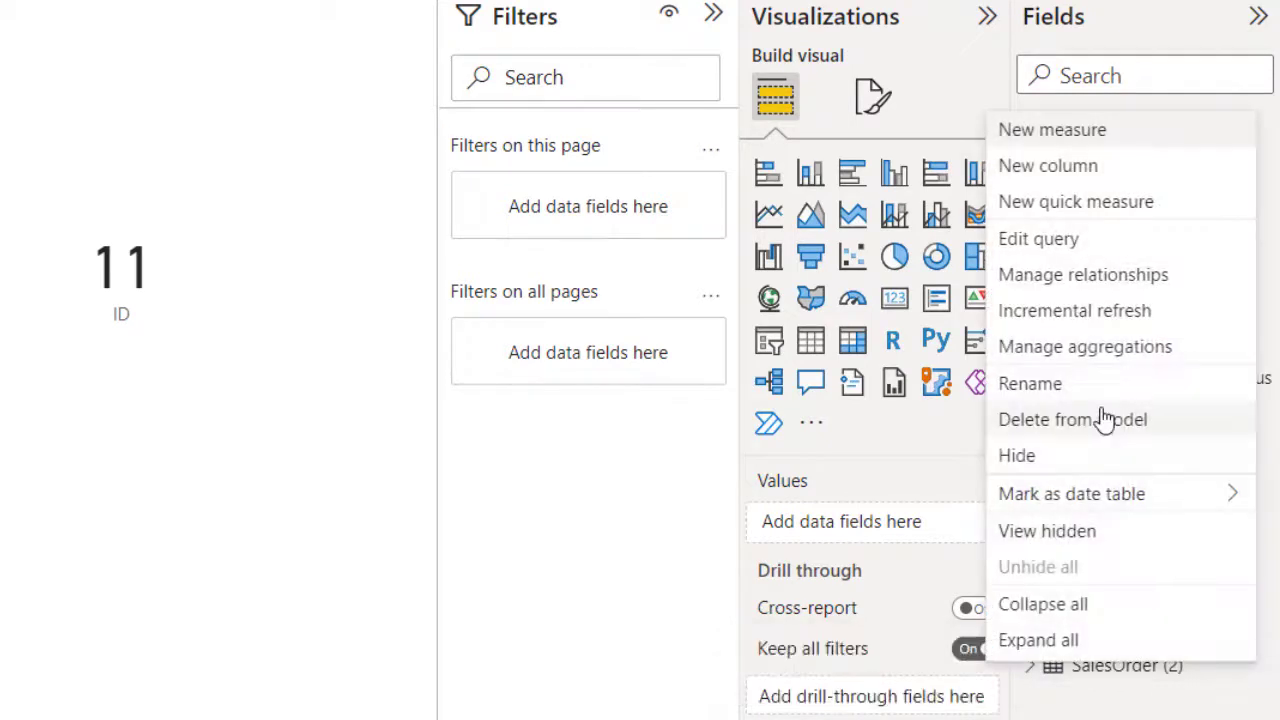
left_click(1057, 395)
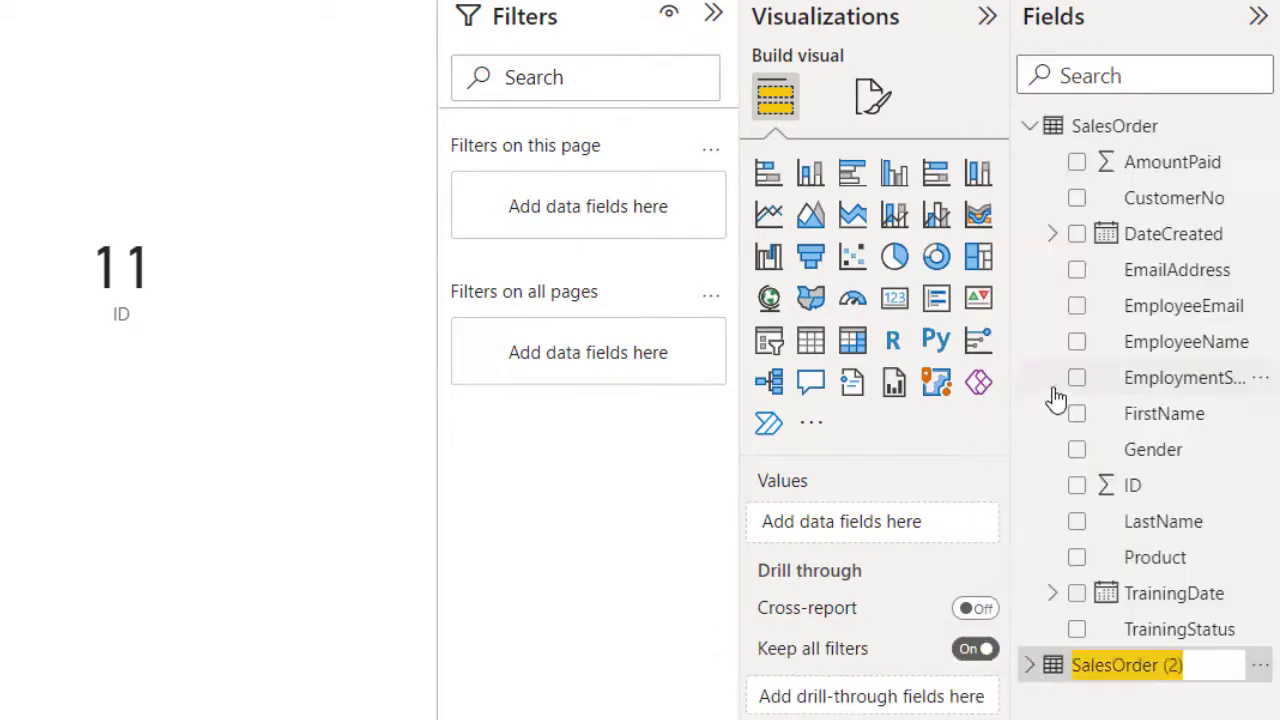
type("Direct")
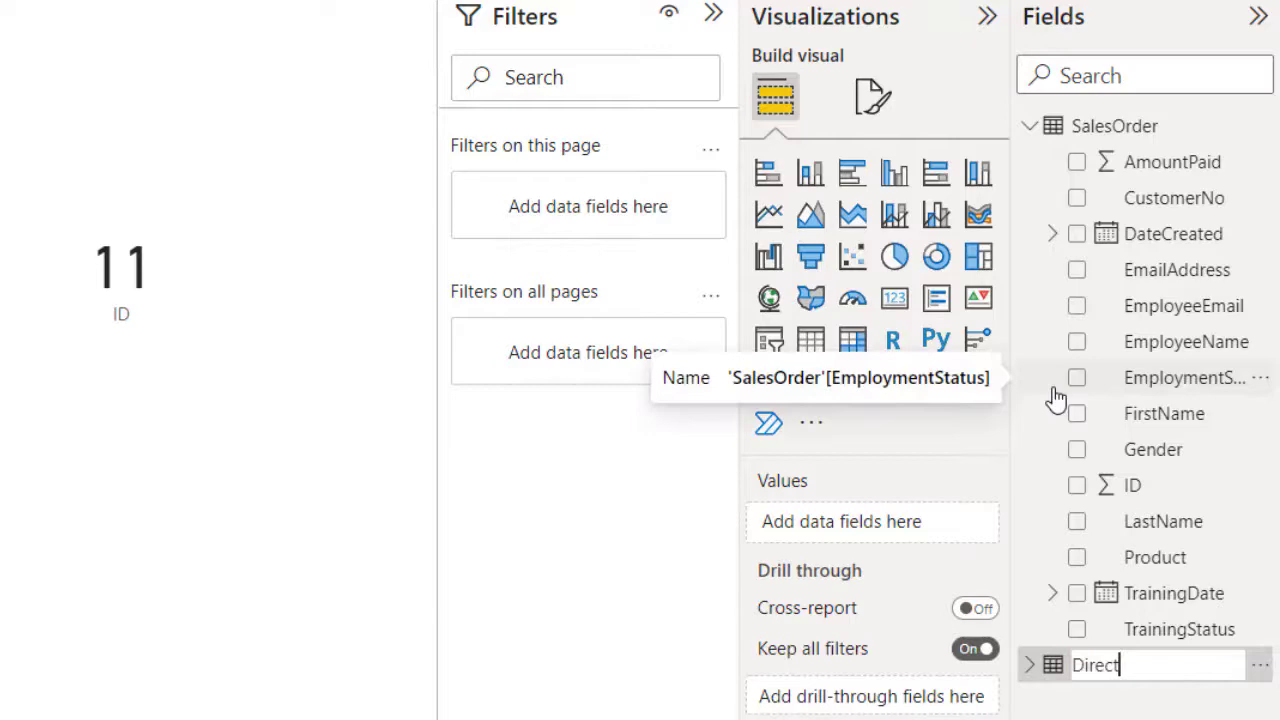
type("Query")
key("Return")
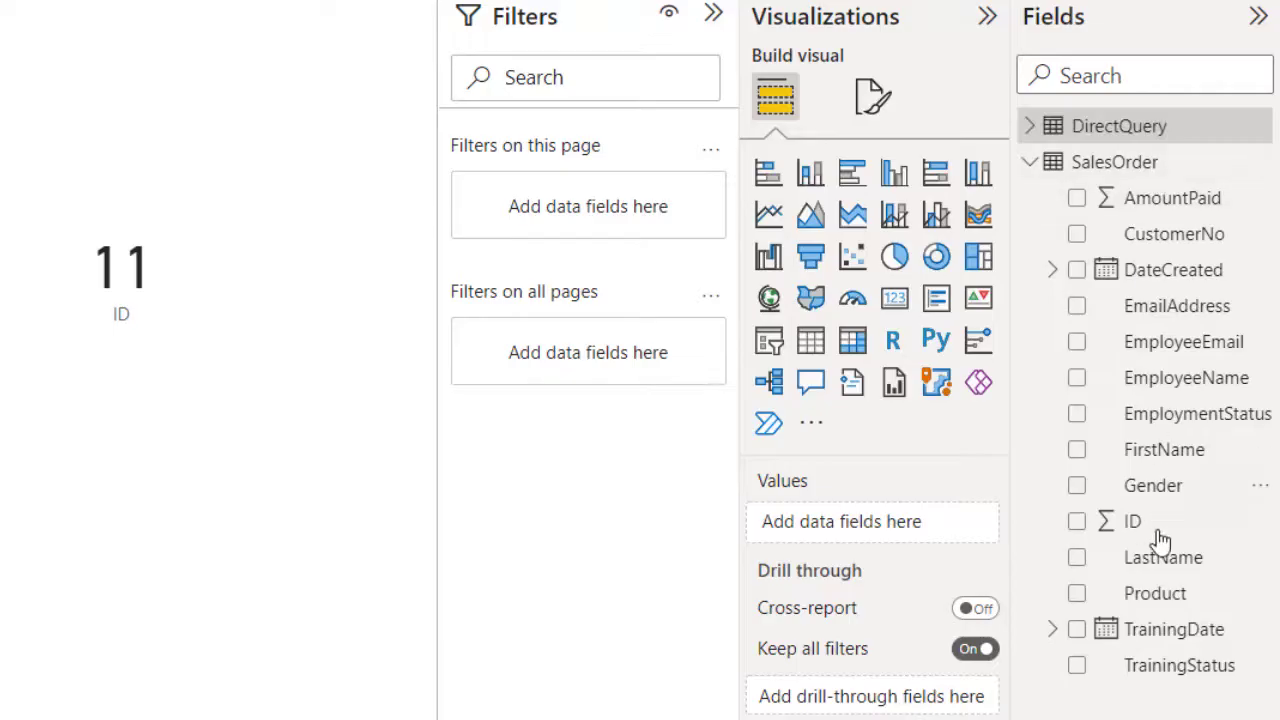
Step: Rename the original SalesOrder table to Import Method
left_click(1259, 166)
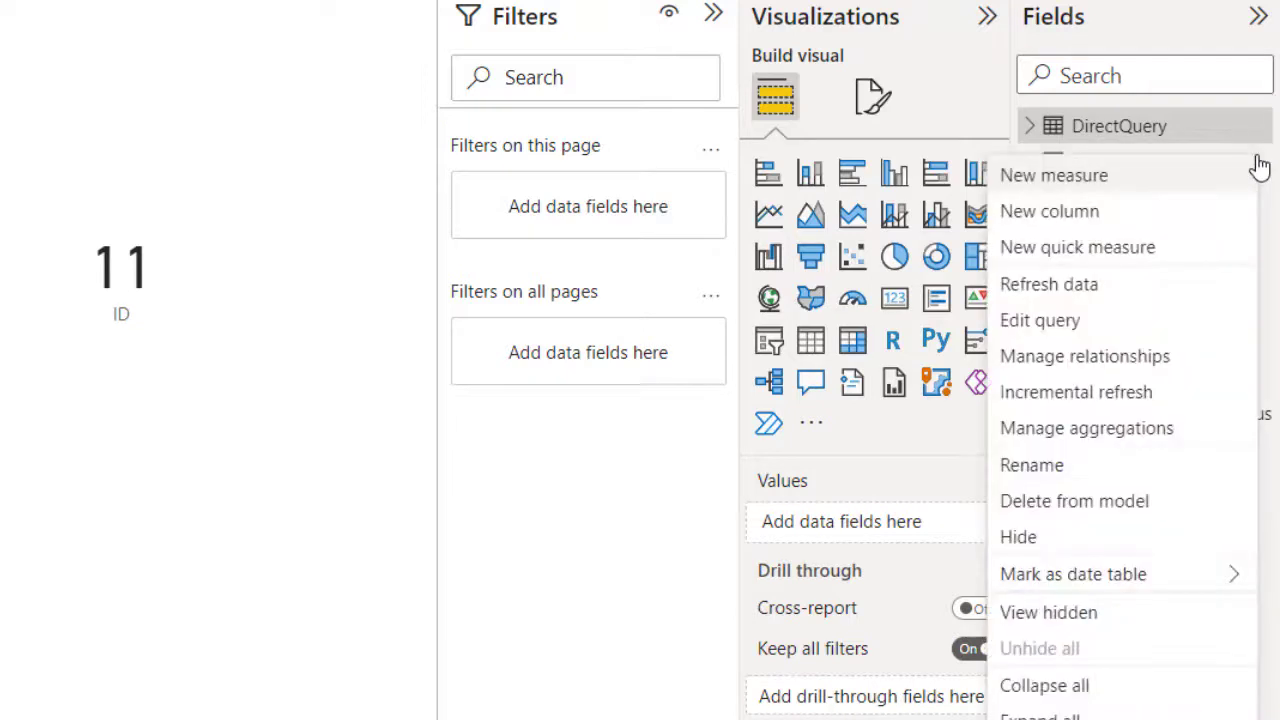
left_click(1083, 478)
type("Imp")
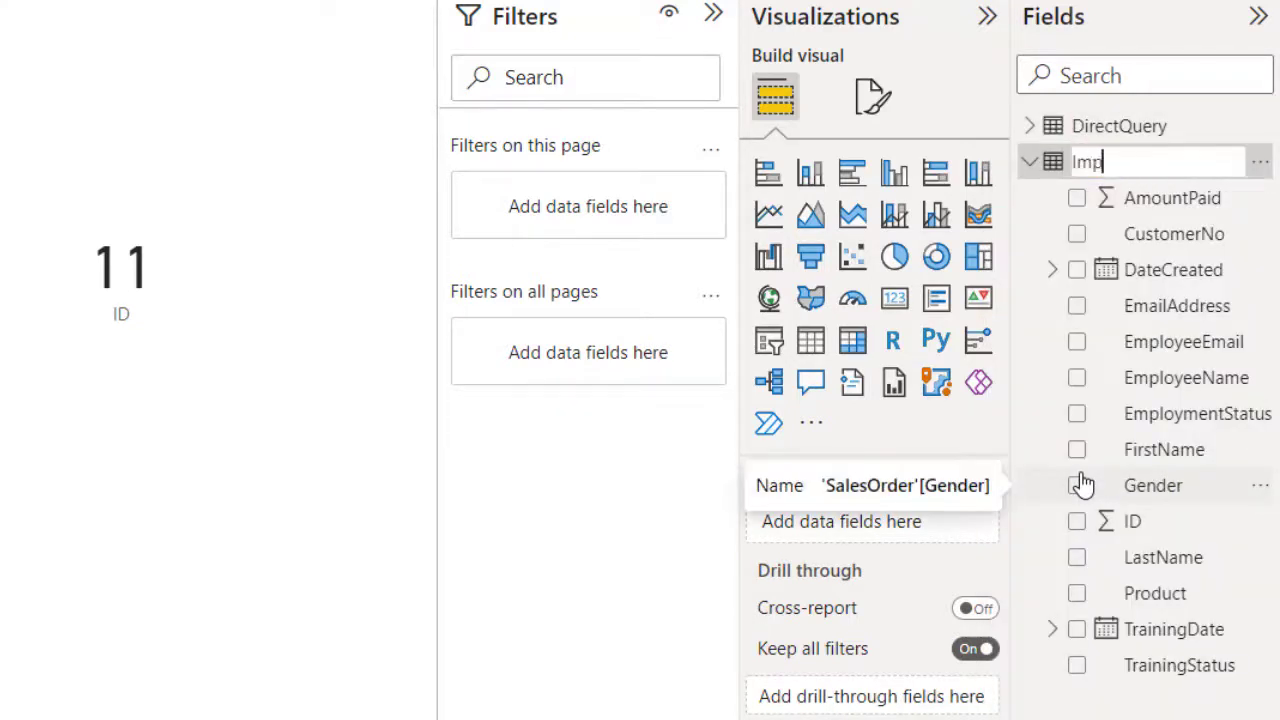
type("ort Method")
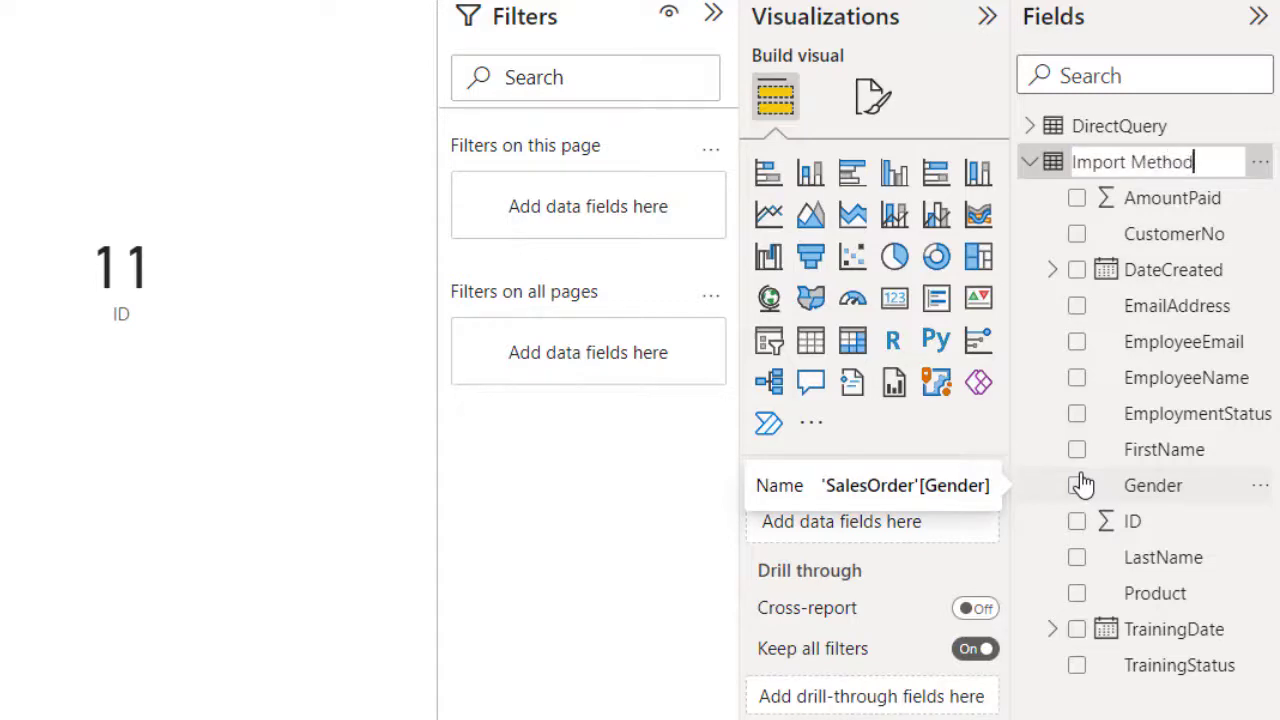
key("Return")
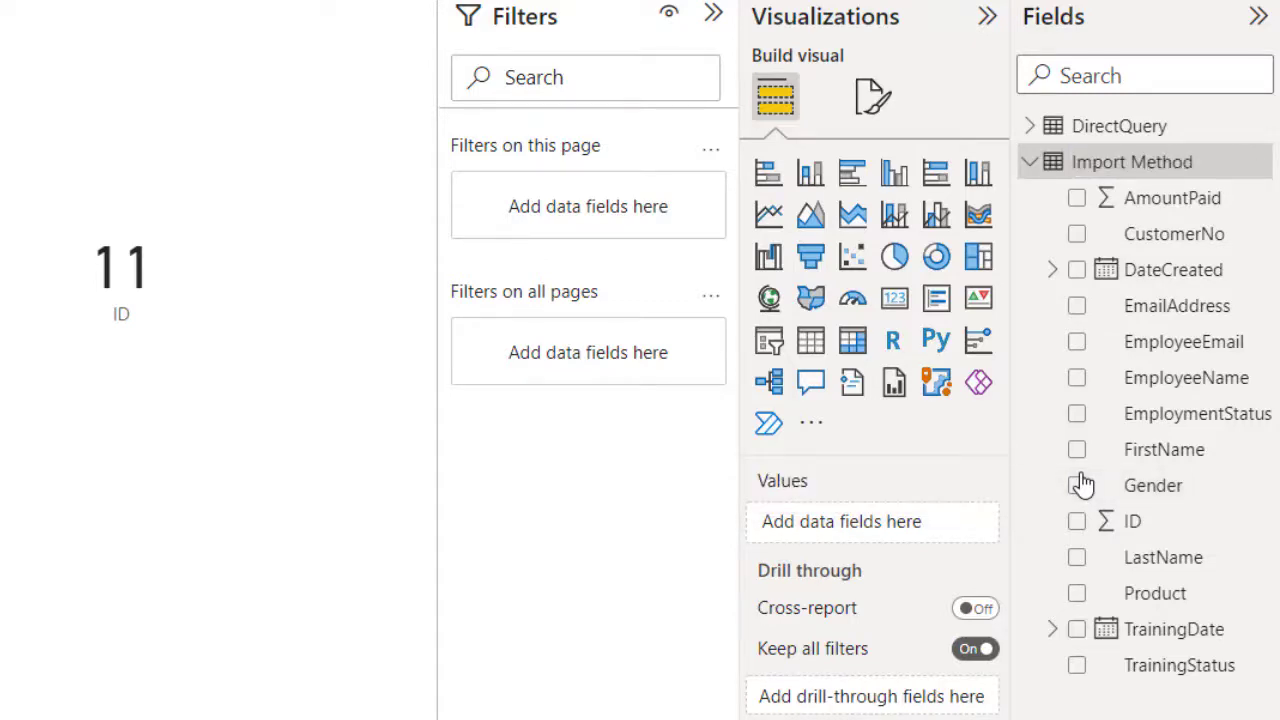
Step: Turn on the ID card's title and set its text to 'Import Method'
left_click(210, 326)
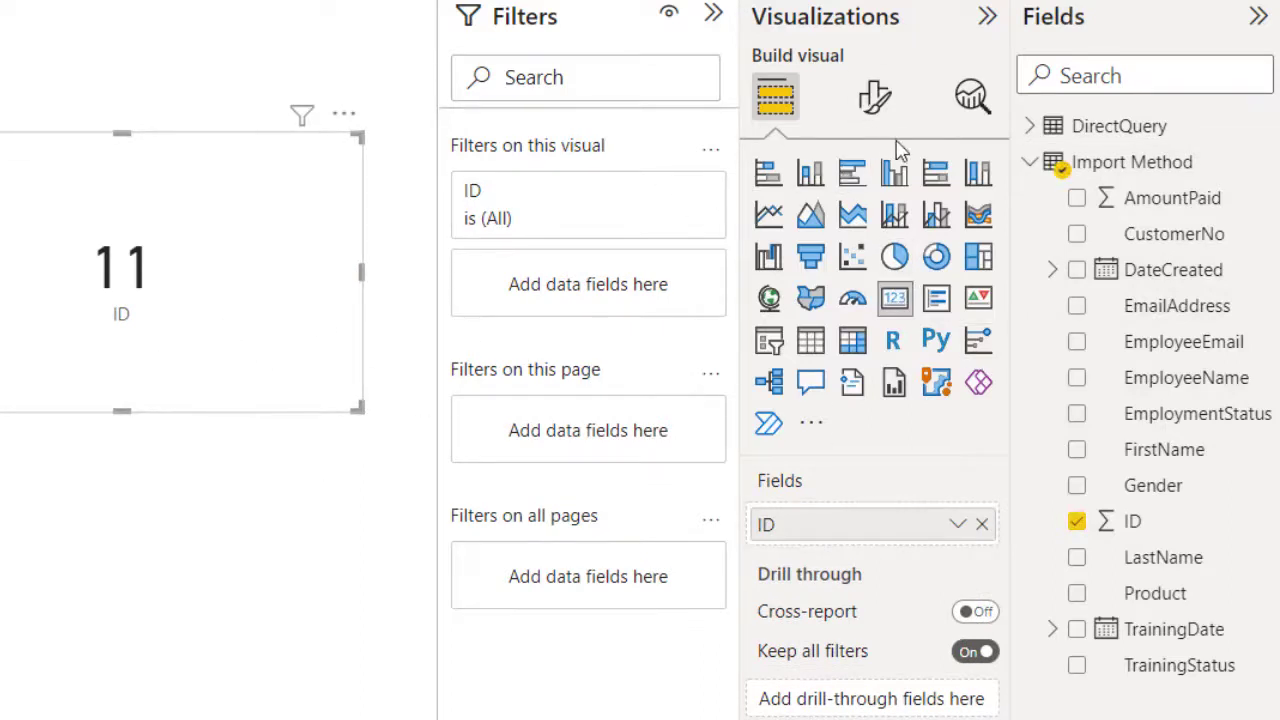
left_click(874, 100)
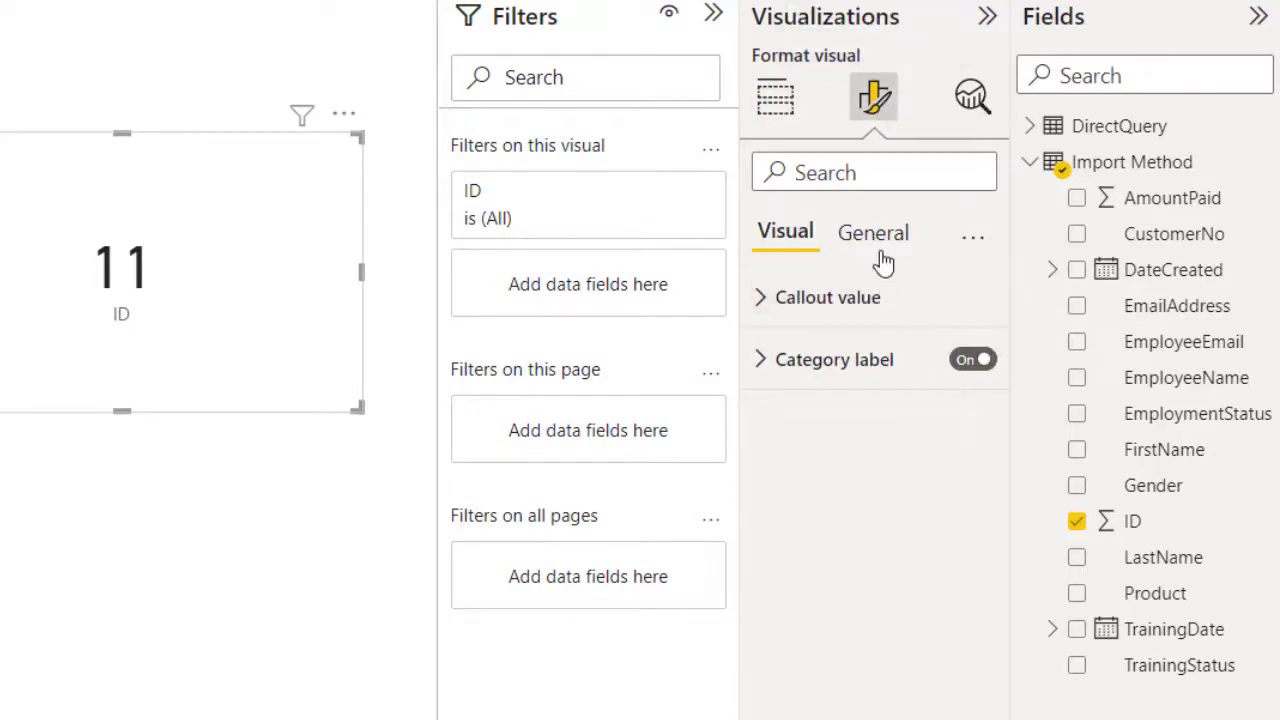
left_click(878, 240)
left_click(971, 360)
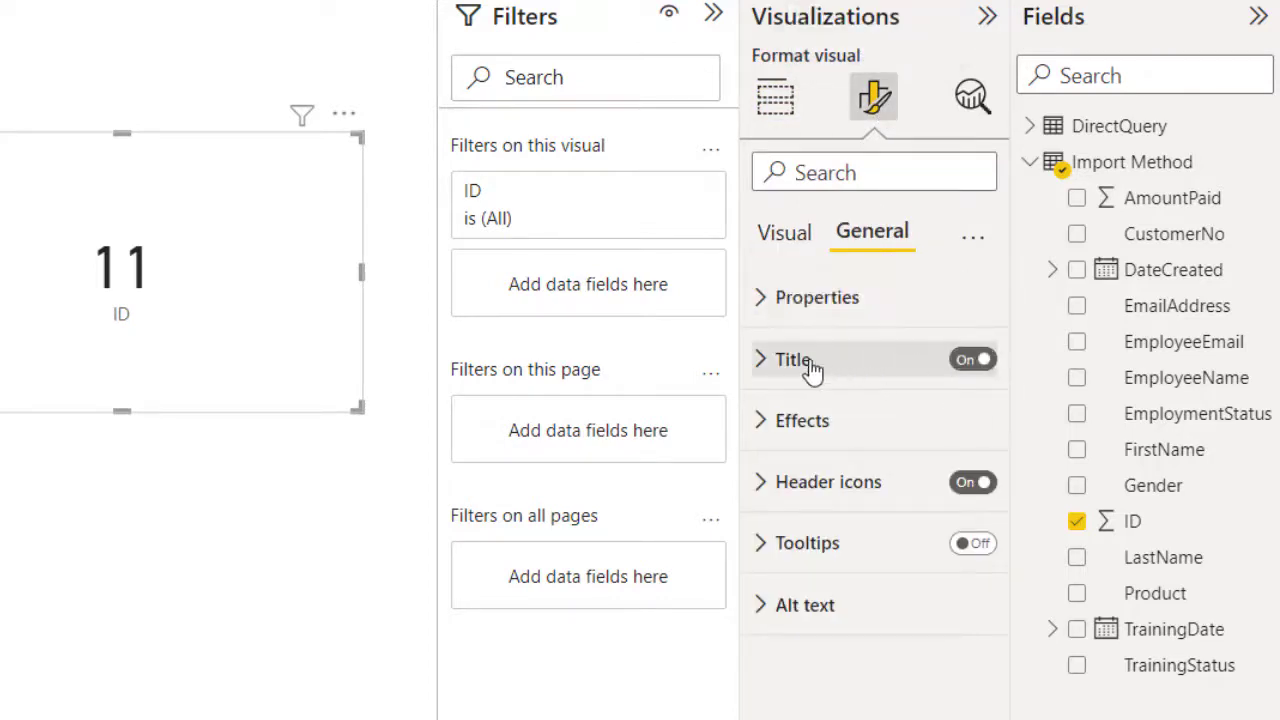
left_click(795, 362)
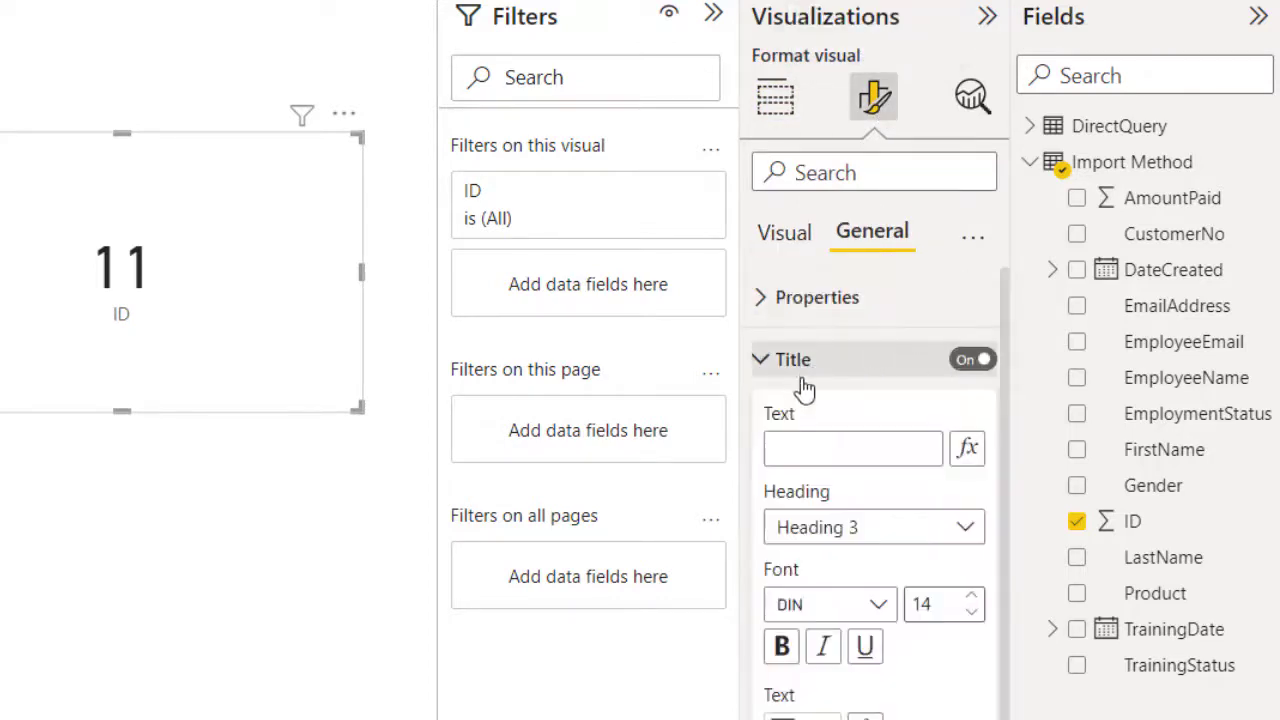
left_click(813, 445)
type("Import Met")
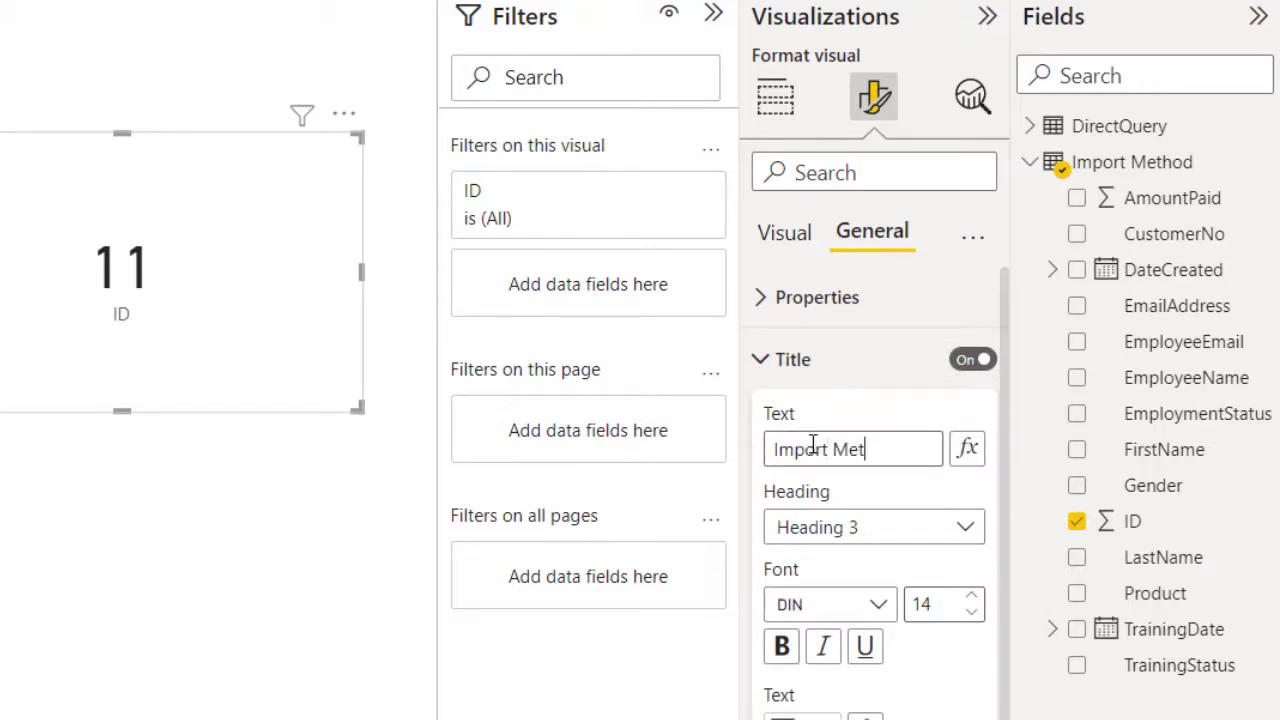
type("hod")
left_click(917, 600)
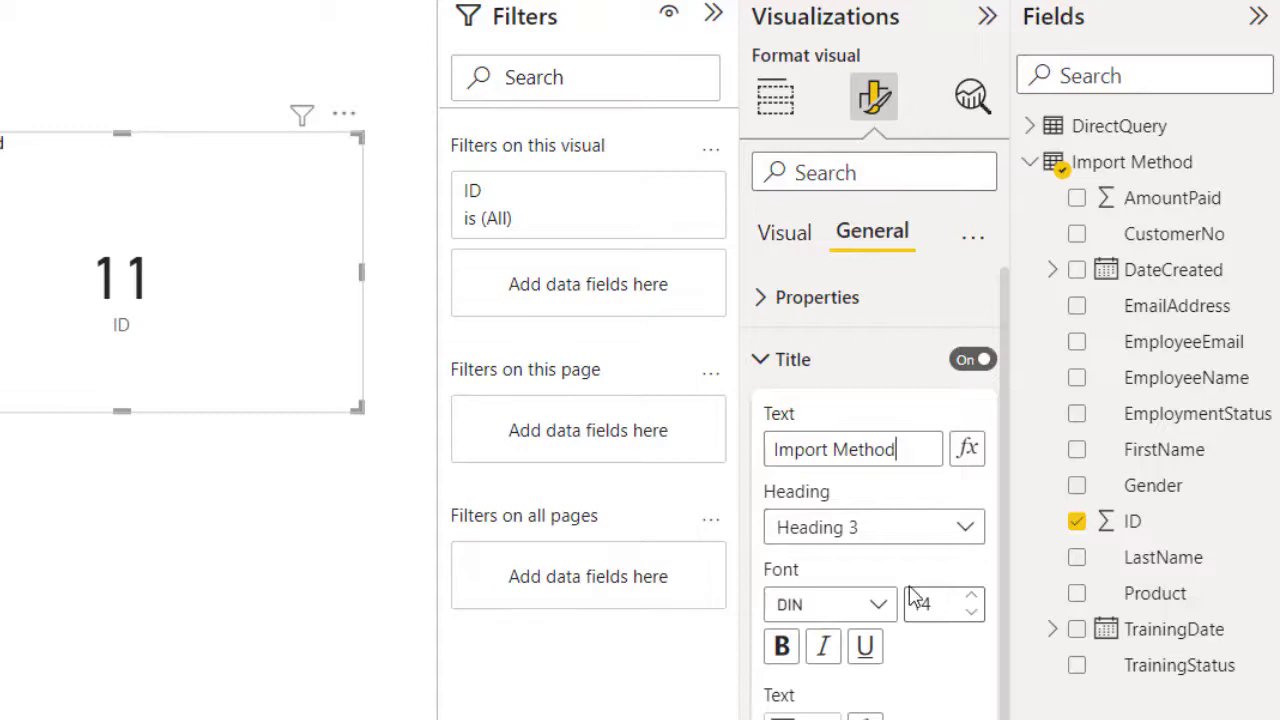
left_click(958, 603)
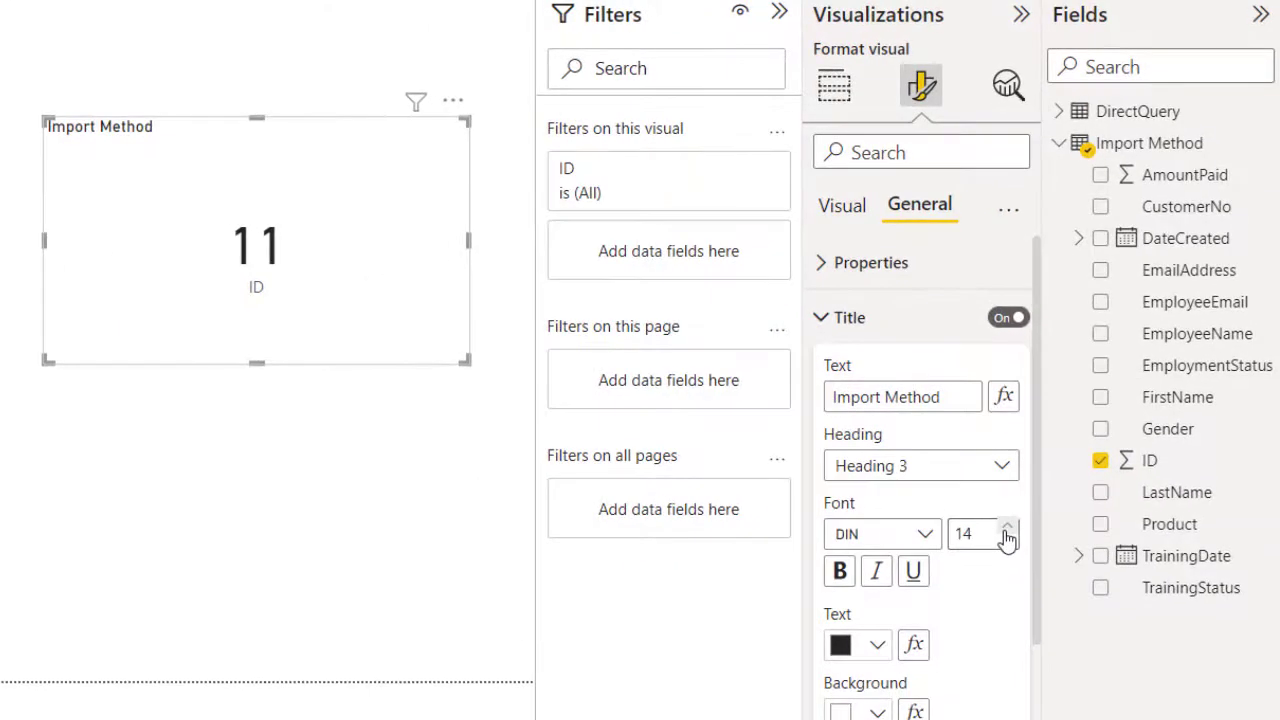
Step: Make the title size 19, centred, white on blue, and shrink the card
left_click(975, 589)
left_click(975, 589)
left_click(975, 589)
left_click(975, 589)
left_click(1007, 530)
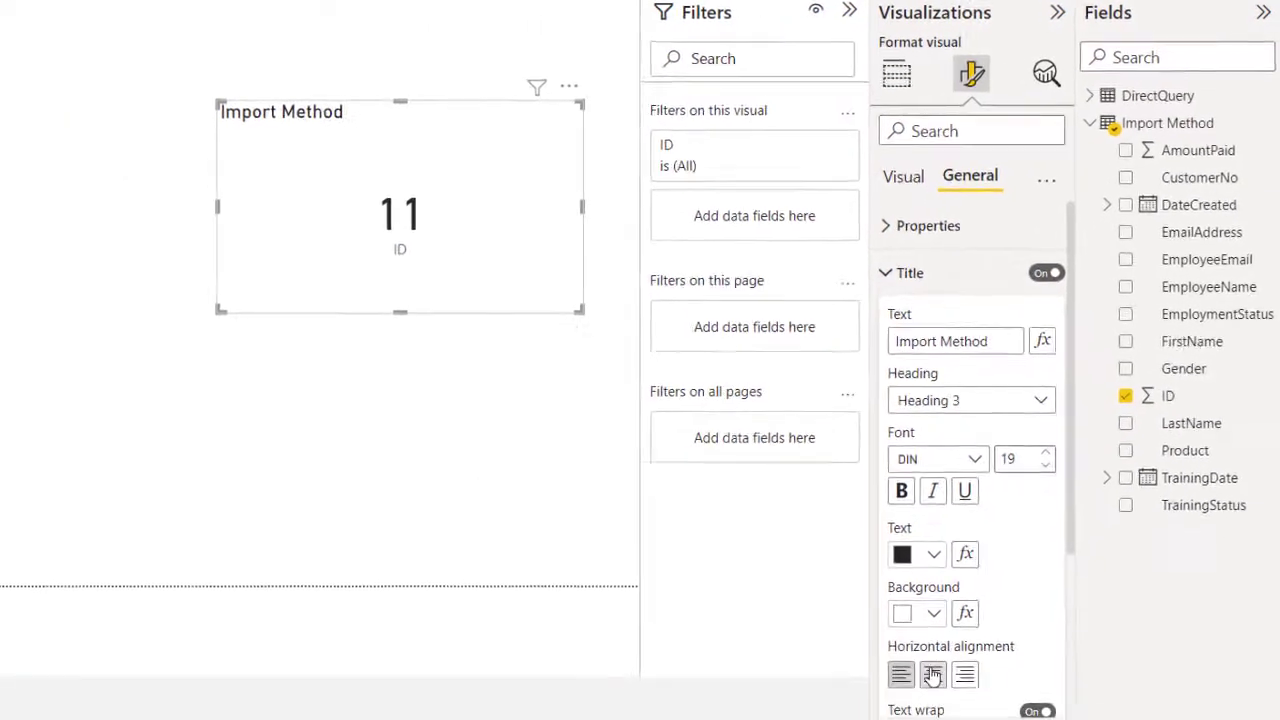
left_click(934, 672)
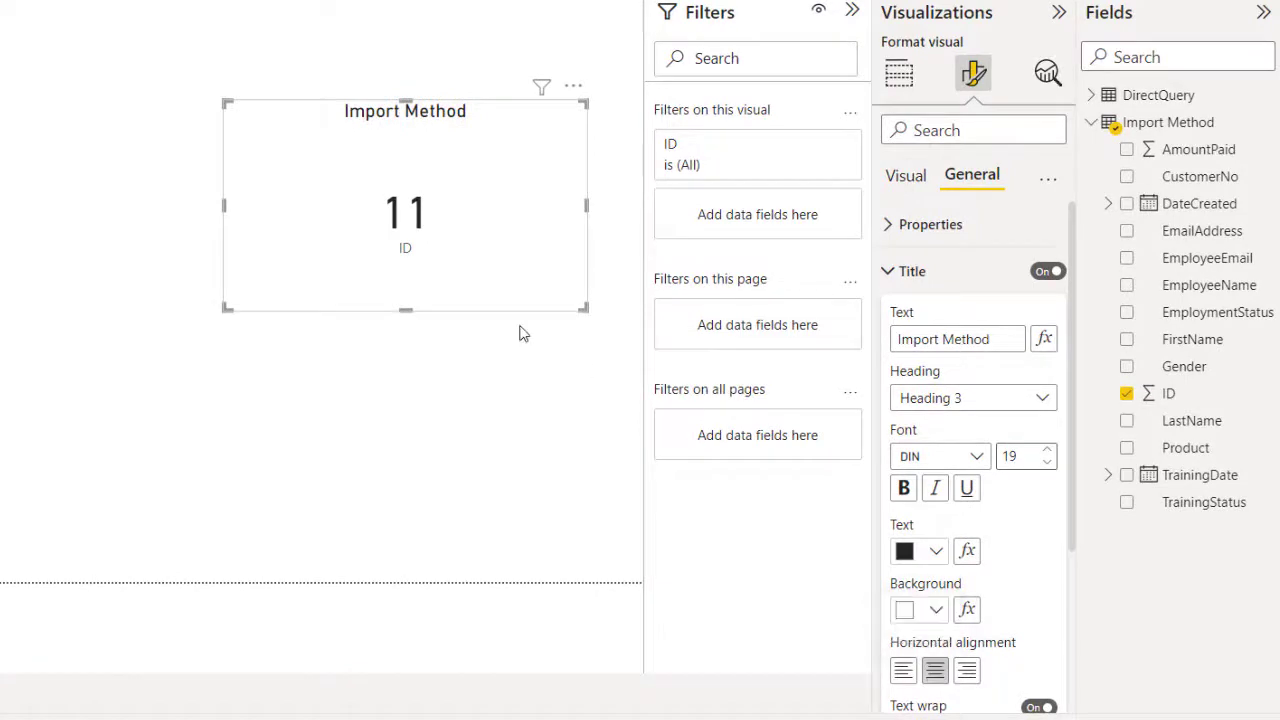
left_click(935, 610)
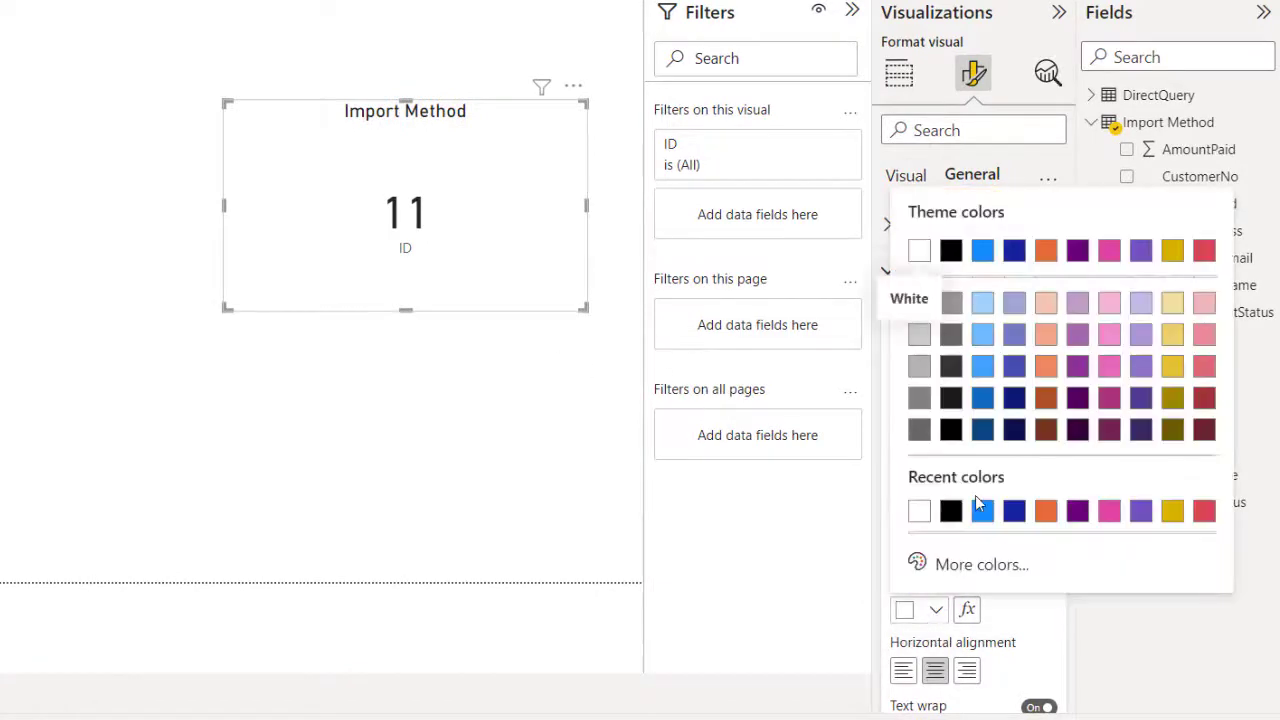
left_click(981, 512)
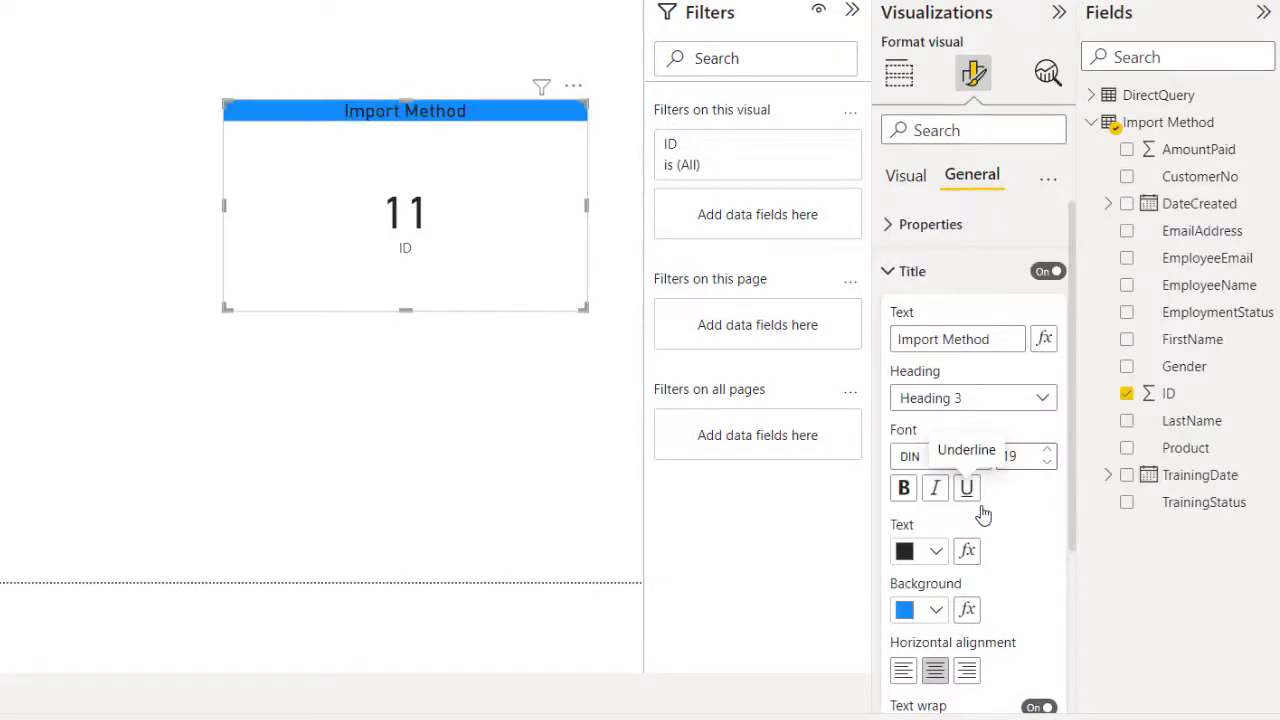
left_click(935, 551)
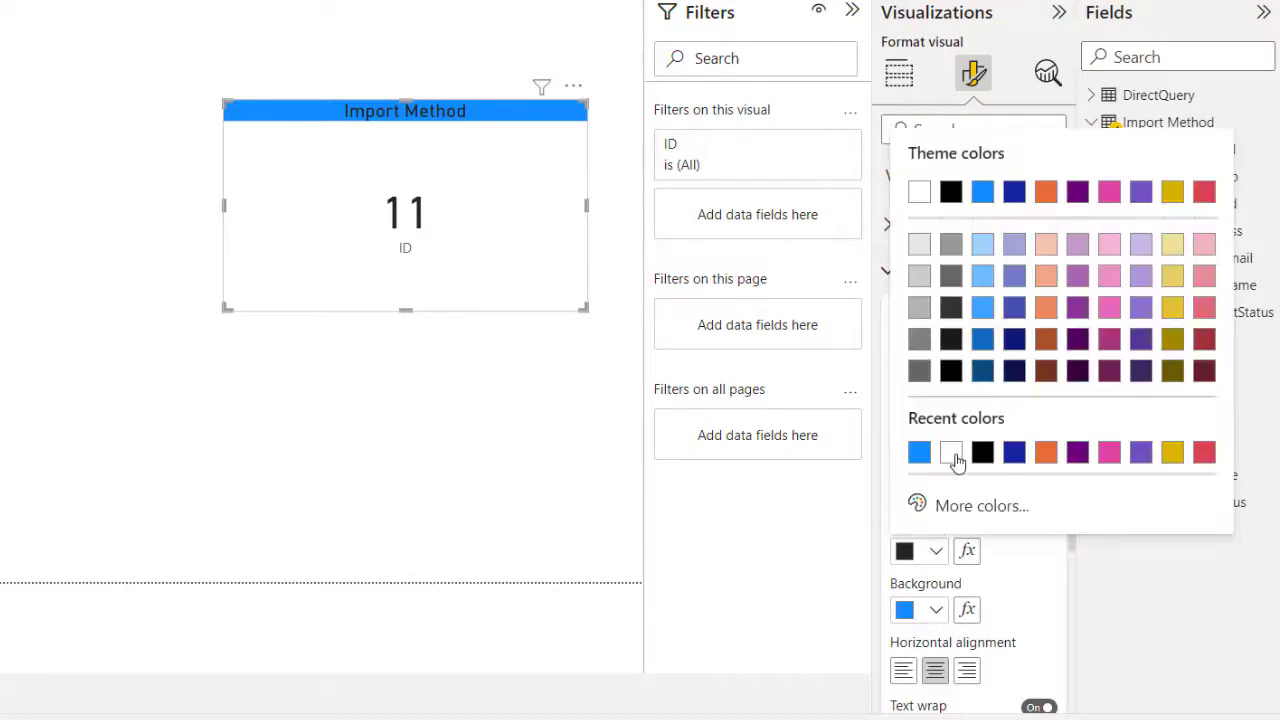
left_click(951, 453)
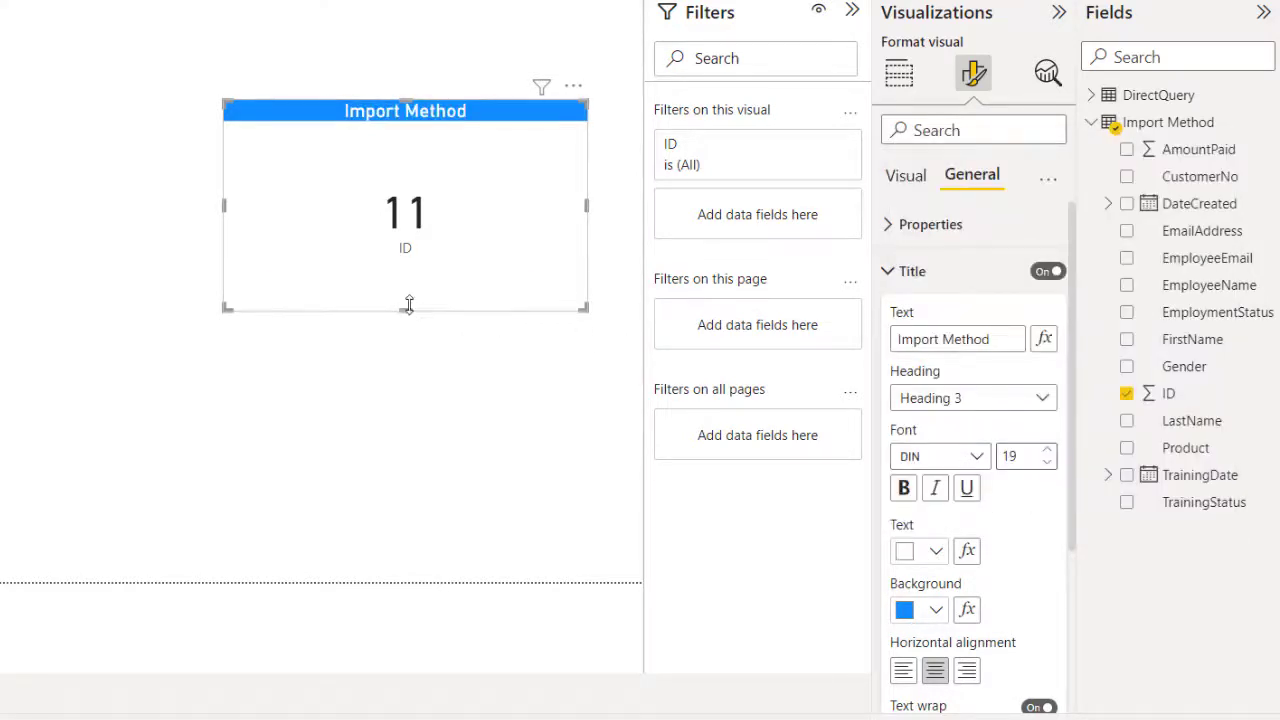
left_click_drag(408, 305, 409, 222)
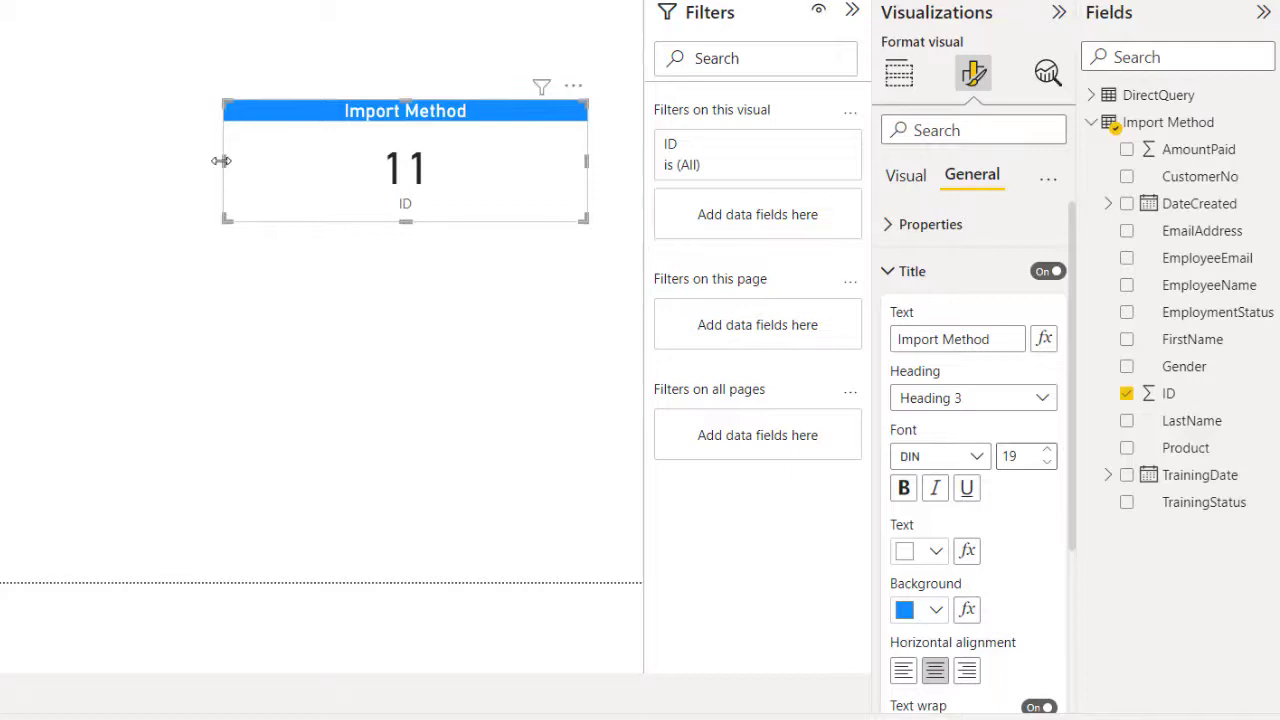
left_click_drag(230, 160, 341, 171)
Step: Add the DirectQuery table's ID field as a card showing a count of 11, left of Import Method
left_click(436, 320)
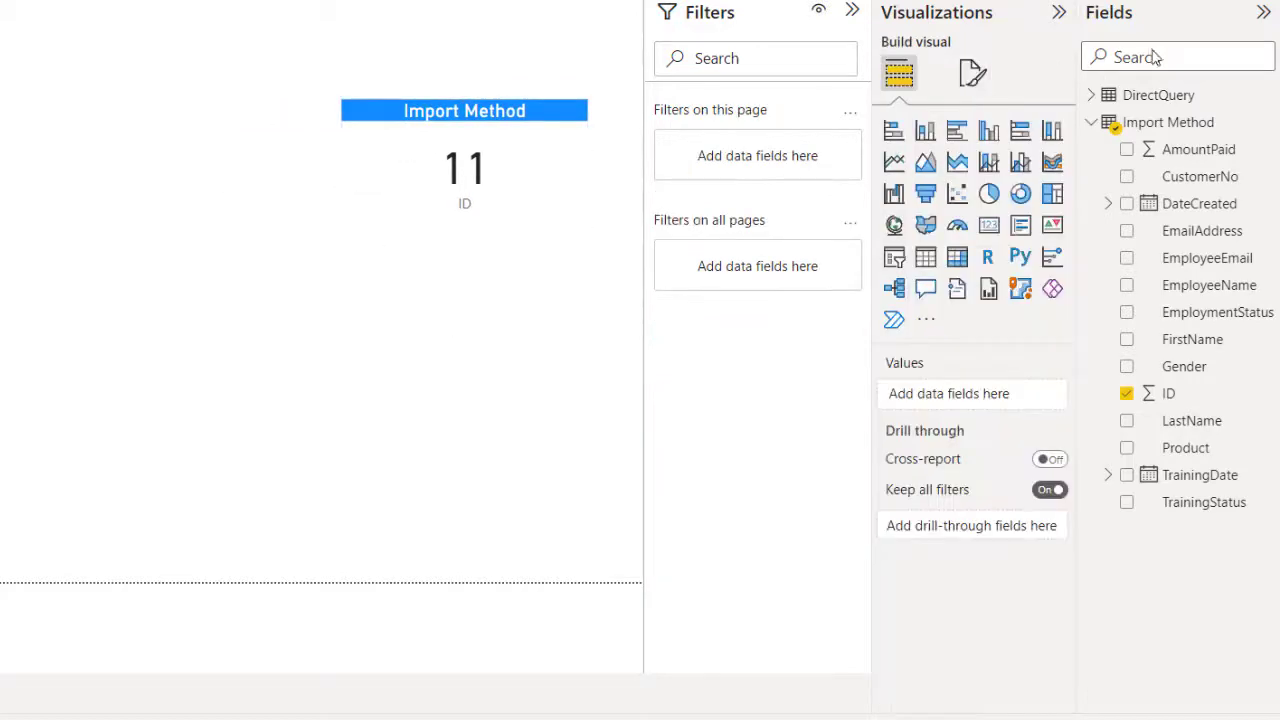
left_click(1092, 95)
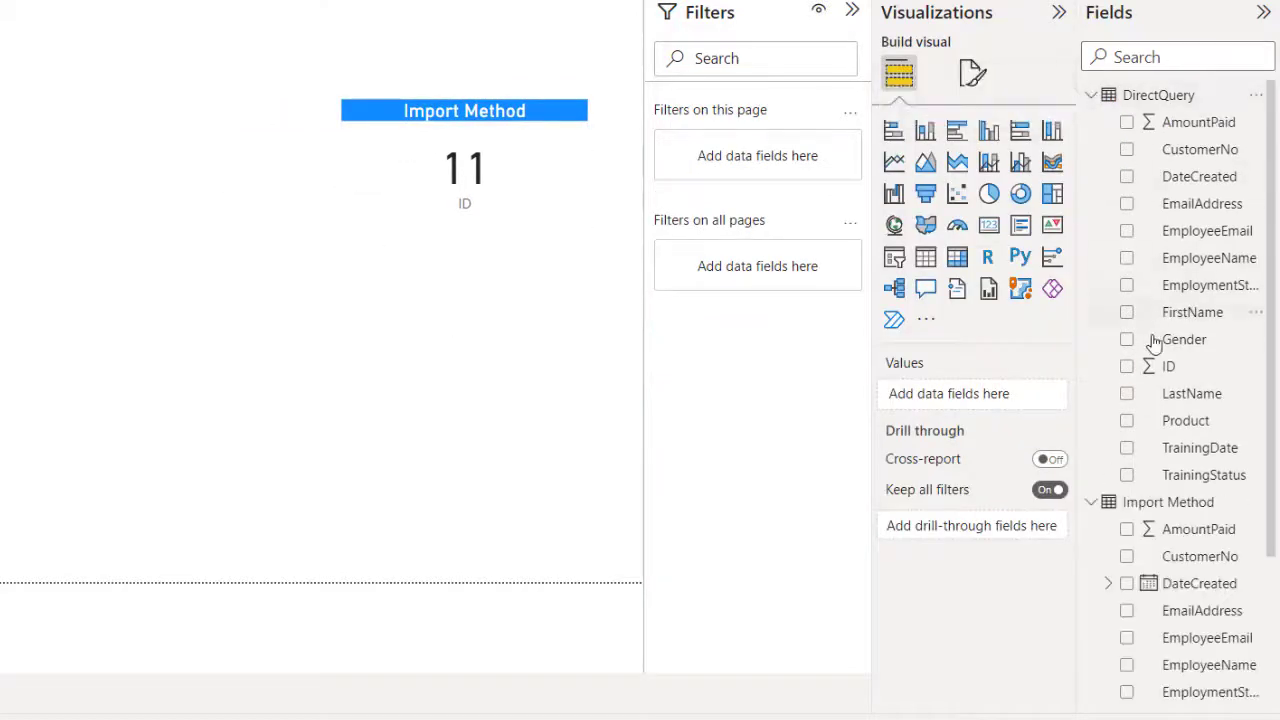
left_click_drag(1166, 369, 0, 175)
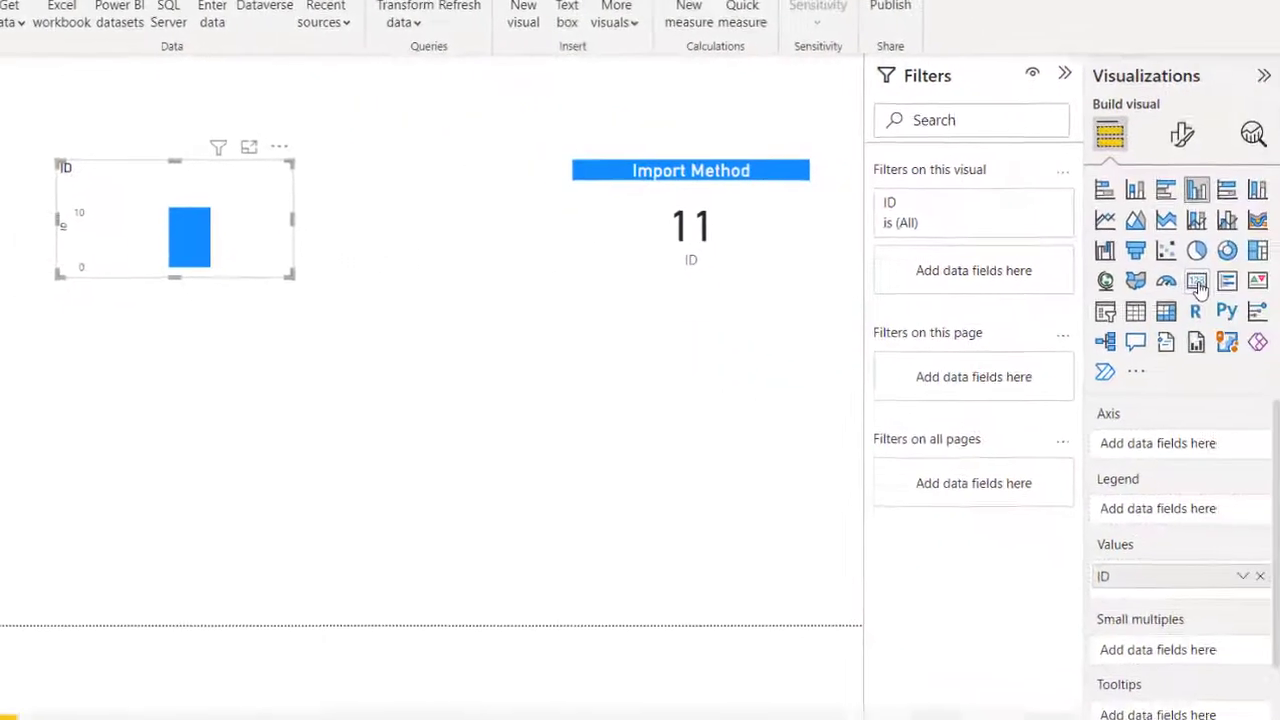
left_click(1197, 283)
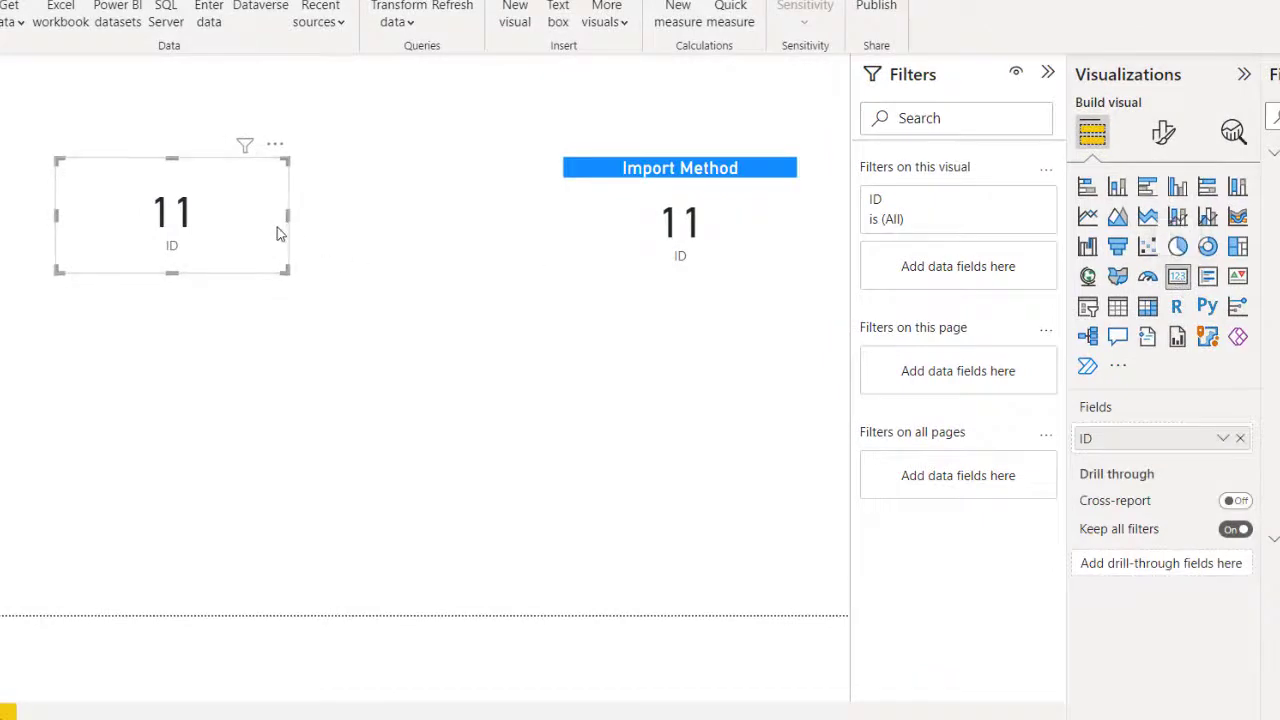
left_click(630, 238)
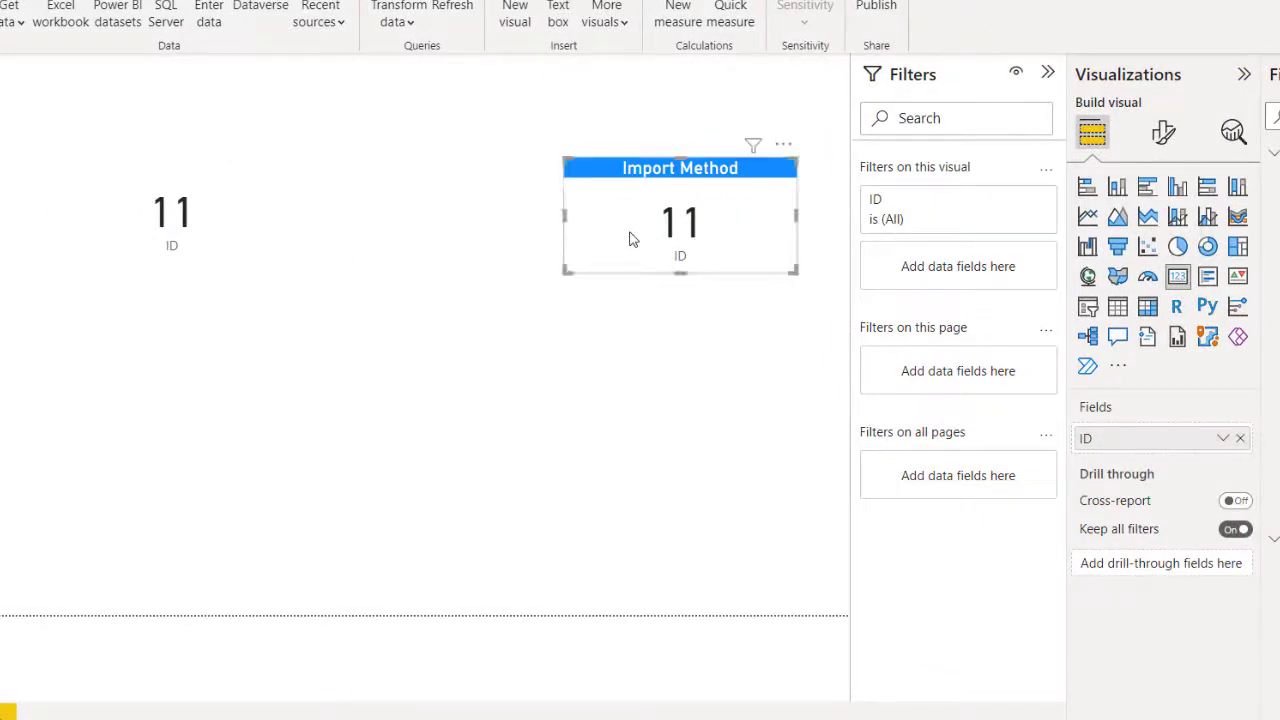
left_click(252, 235)
Step: Turn on a title for the DirectQuery card and centre it
left_click(1163, 131)
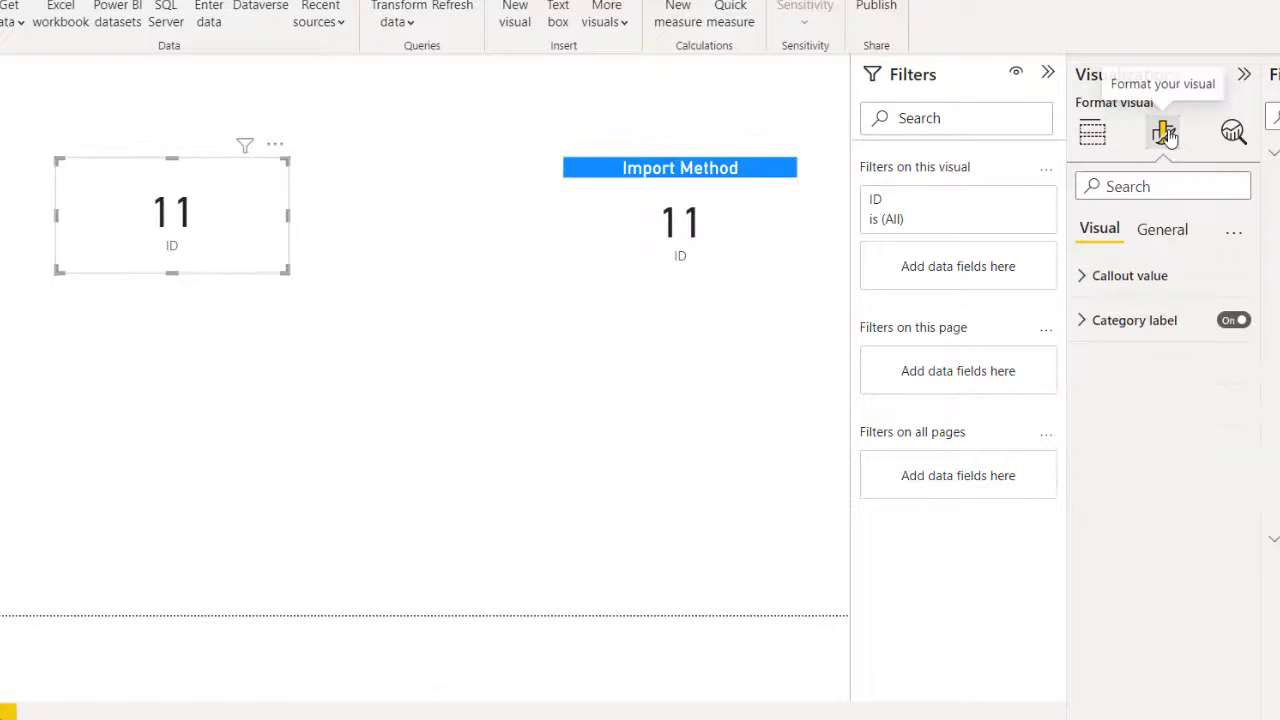
left_click(1160, 232)
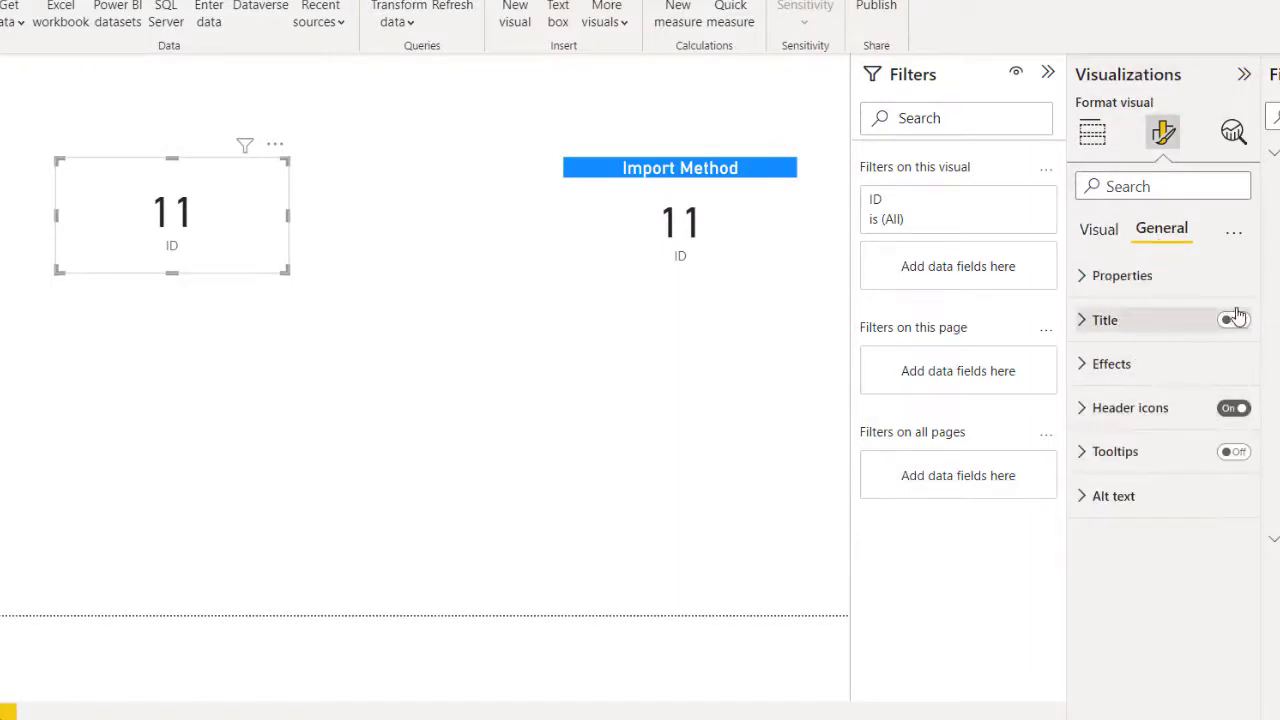
left_click(1234, 320)
left_click(1118, 322)
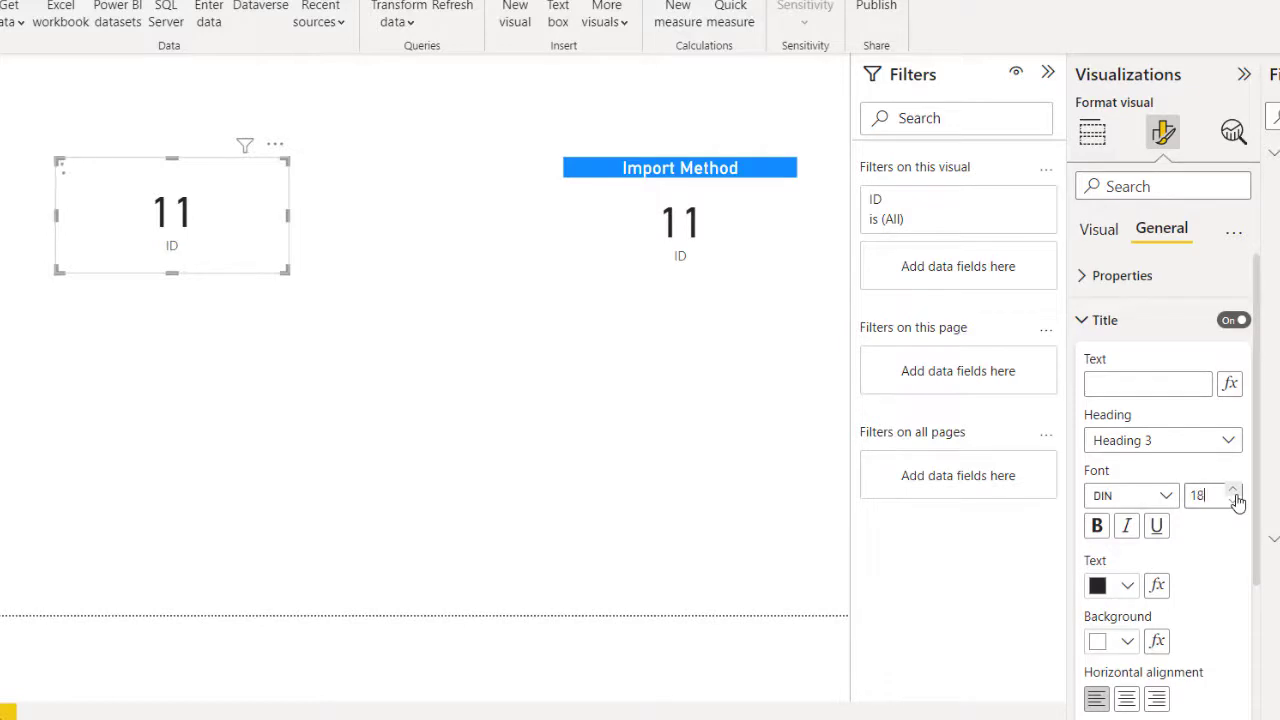
left_click(1126, 698)
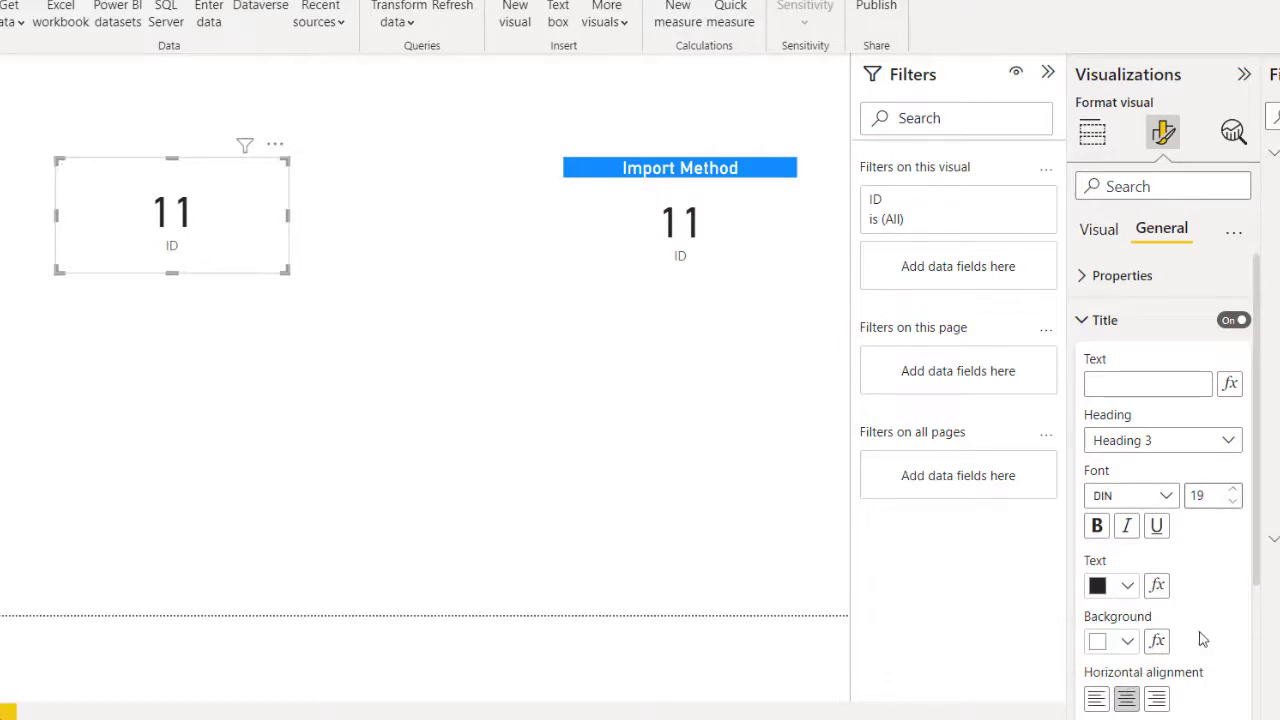
Step: Style the title white on dark purple, reading 'DirectQuery Method' in Heading 3
left_click(1128, 642)
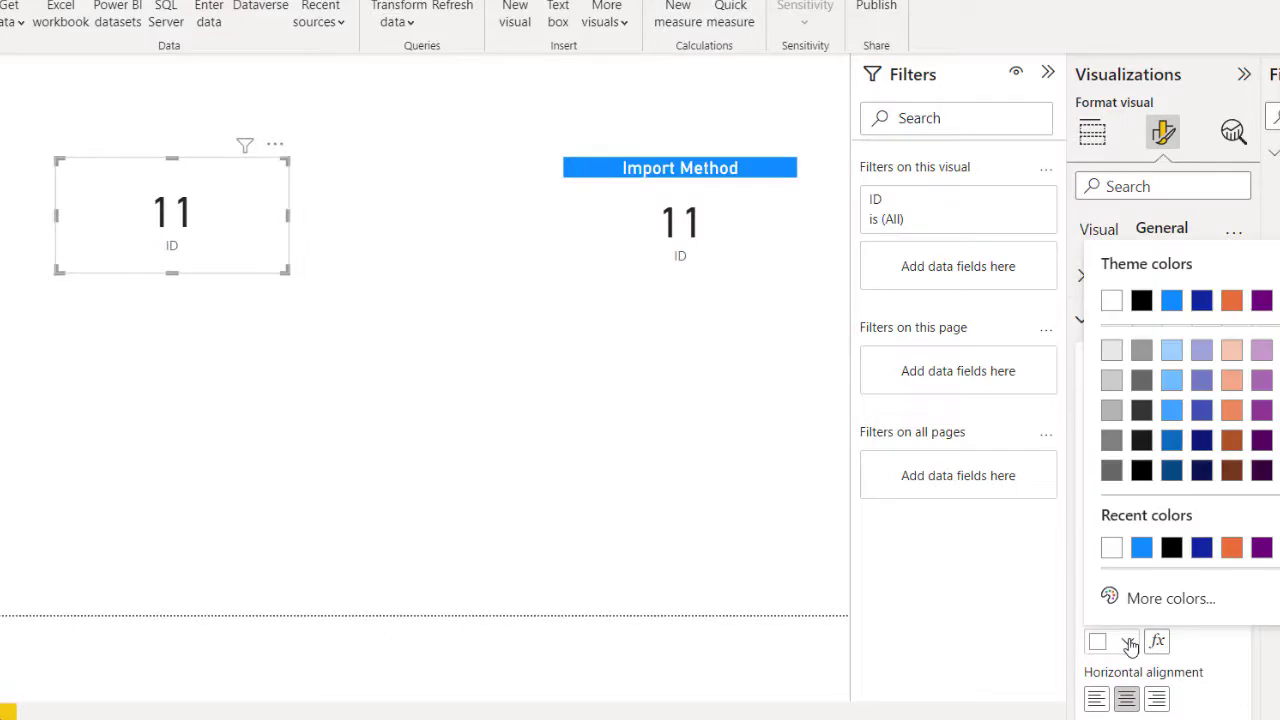
left_click(1261, 471)
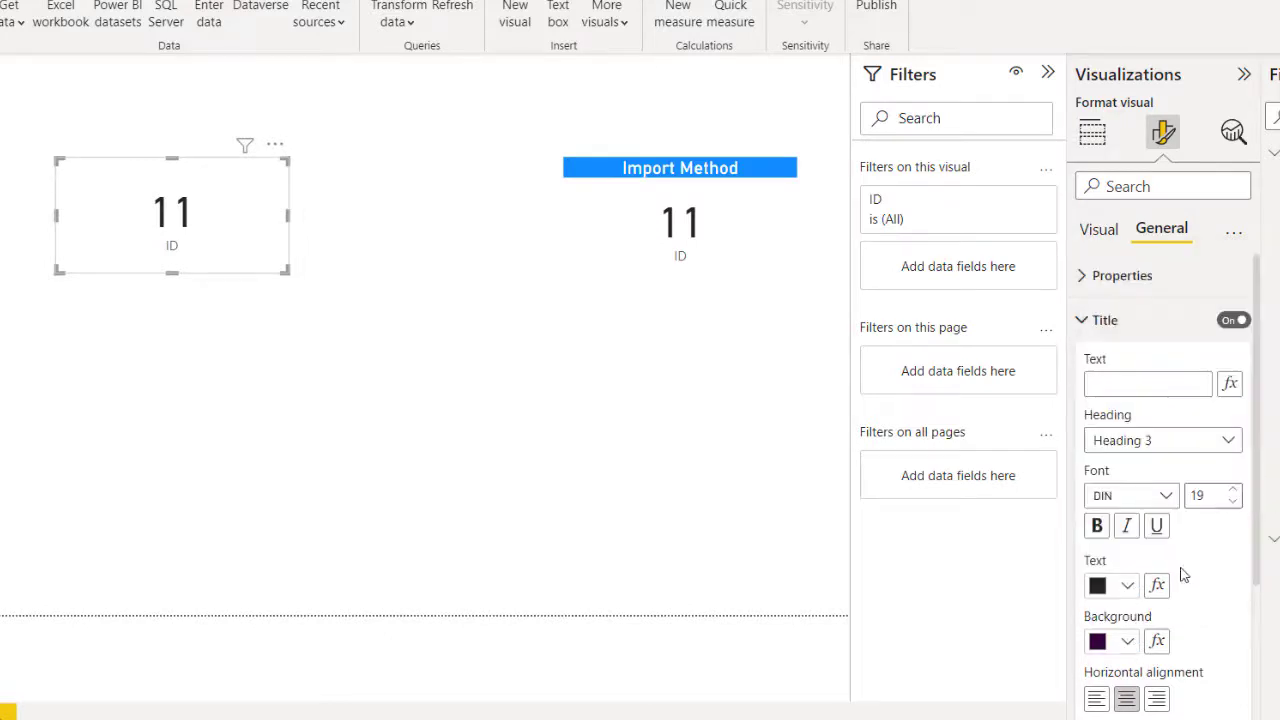
left_click(1124, 587)
left_click(1137, 493)
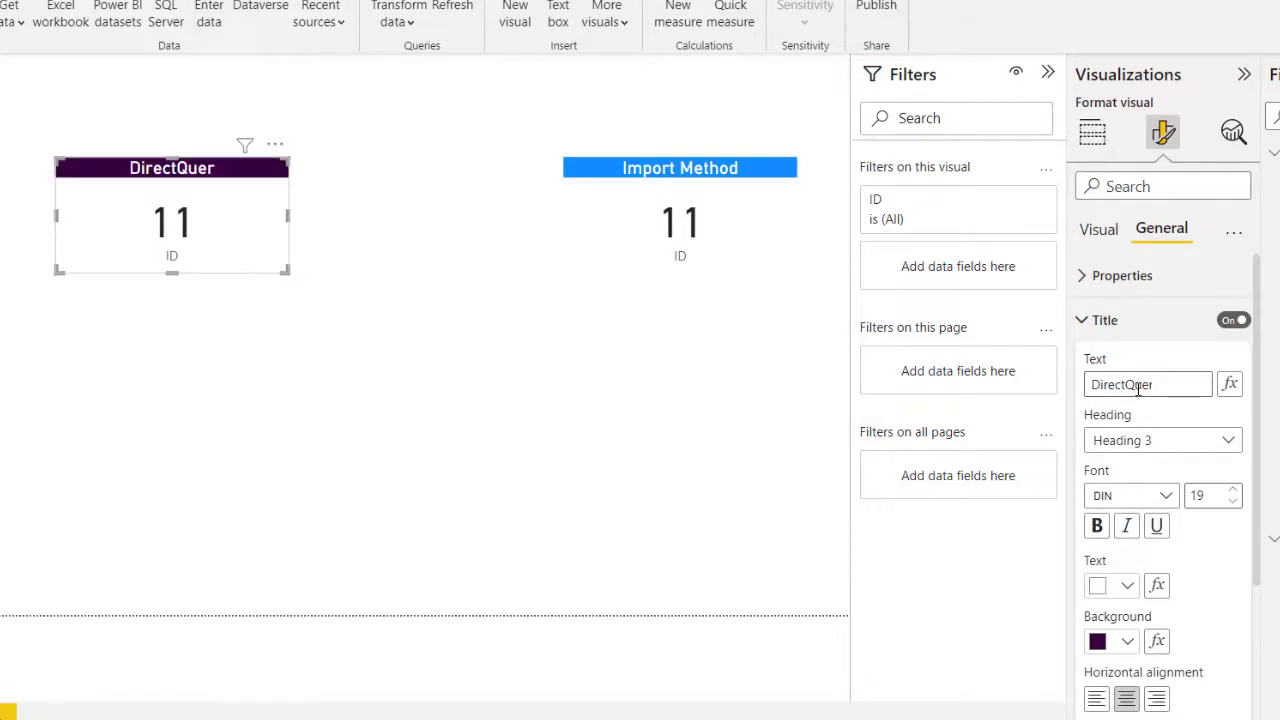
type("Method")
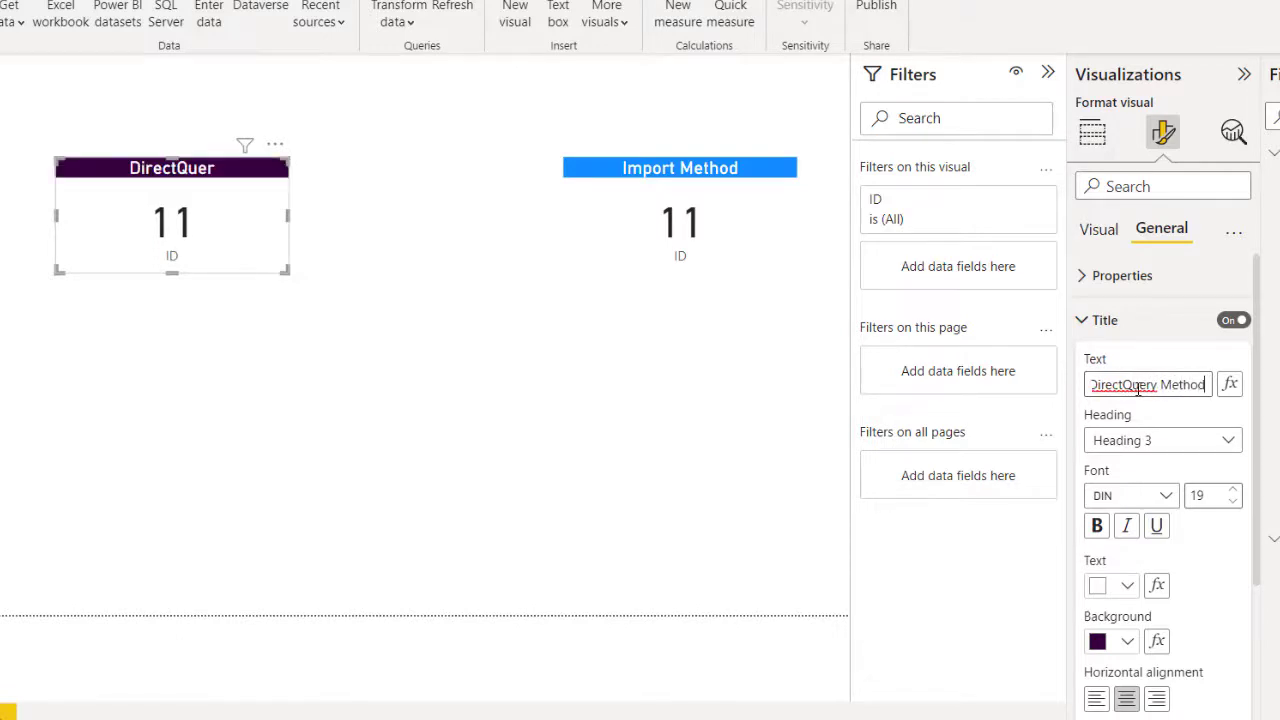
left_click(1205, 435)
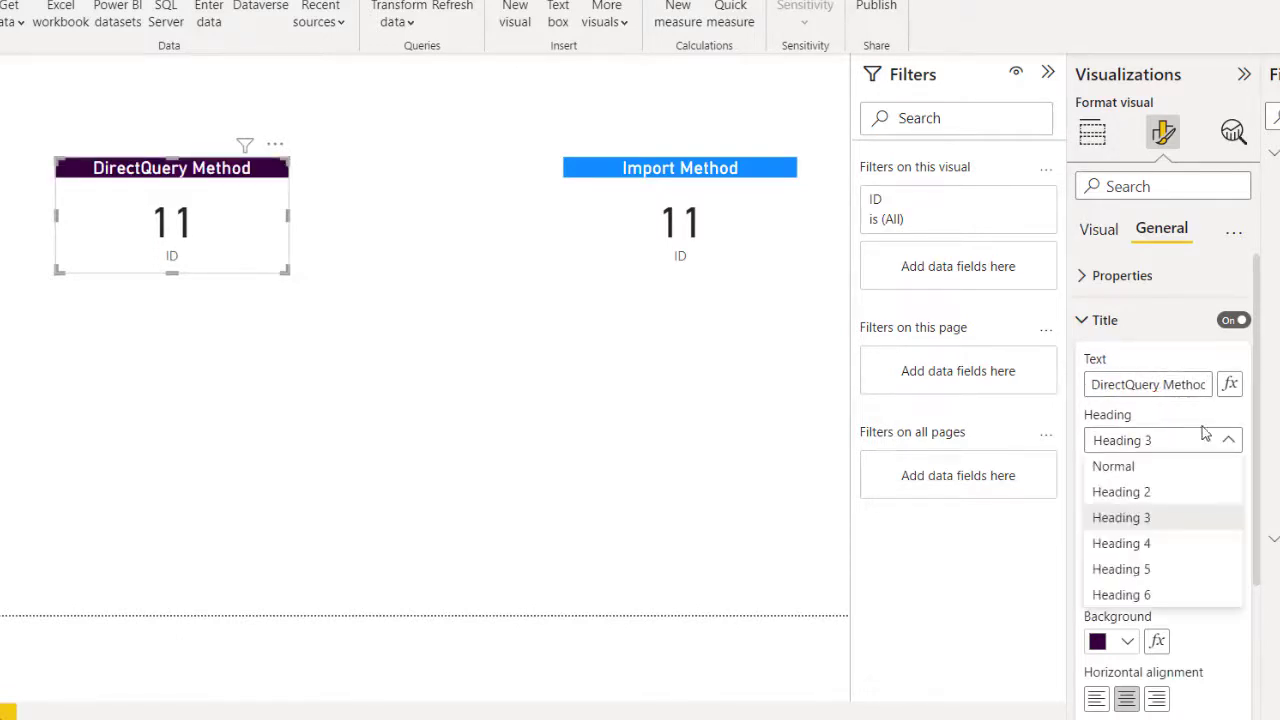
left_click(1146, 348)
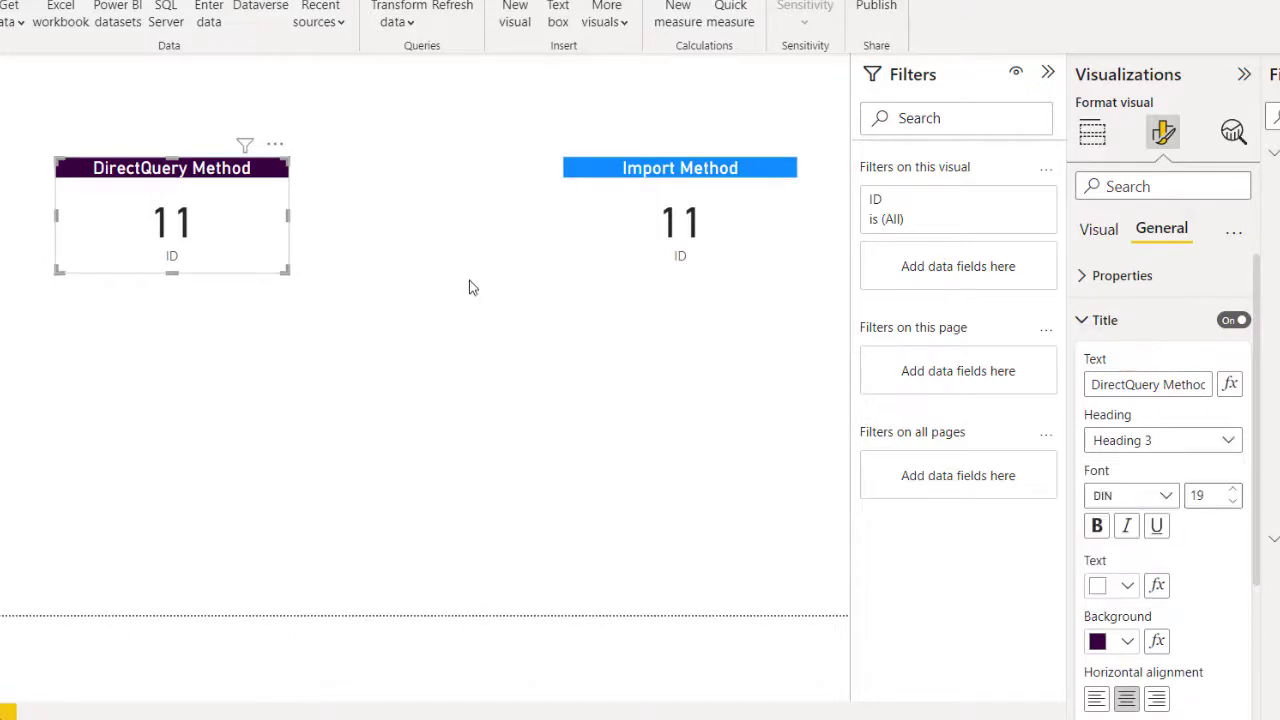
Step: Line the two cards up side by side and add drop shadows to both
left_click_drag(251, 240, 425, 234)
left_click_drag(602, 238, 584, 232)
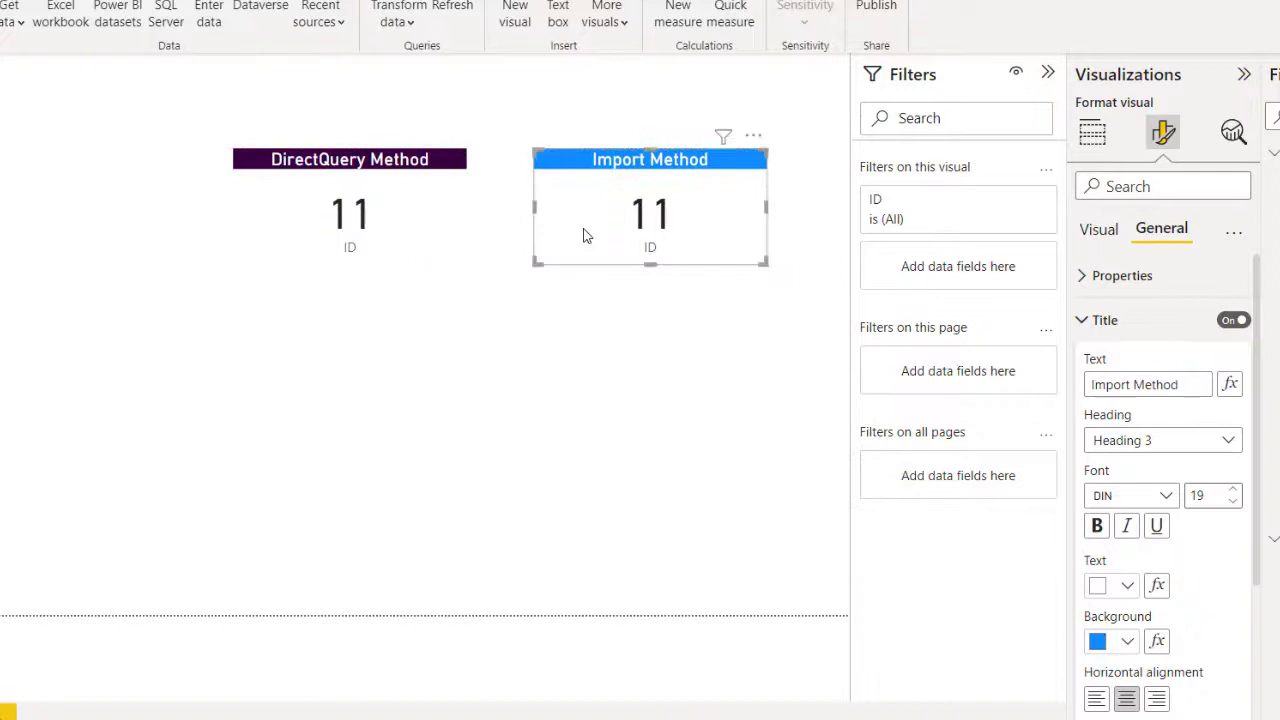
left_click(1088, 318)
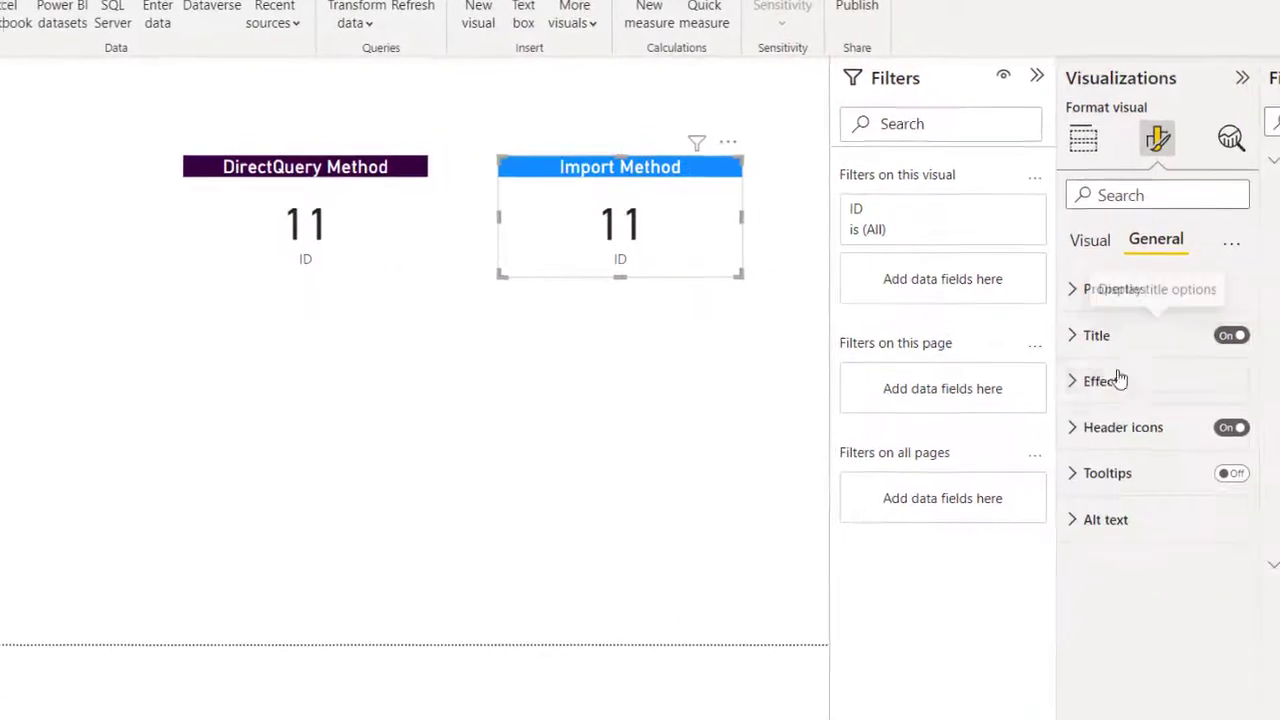
left_click(1129, 366)
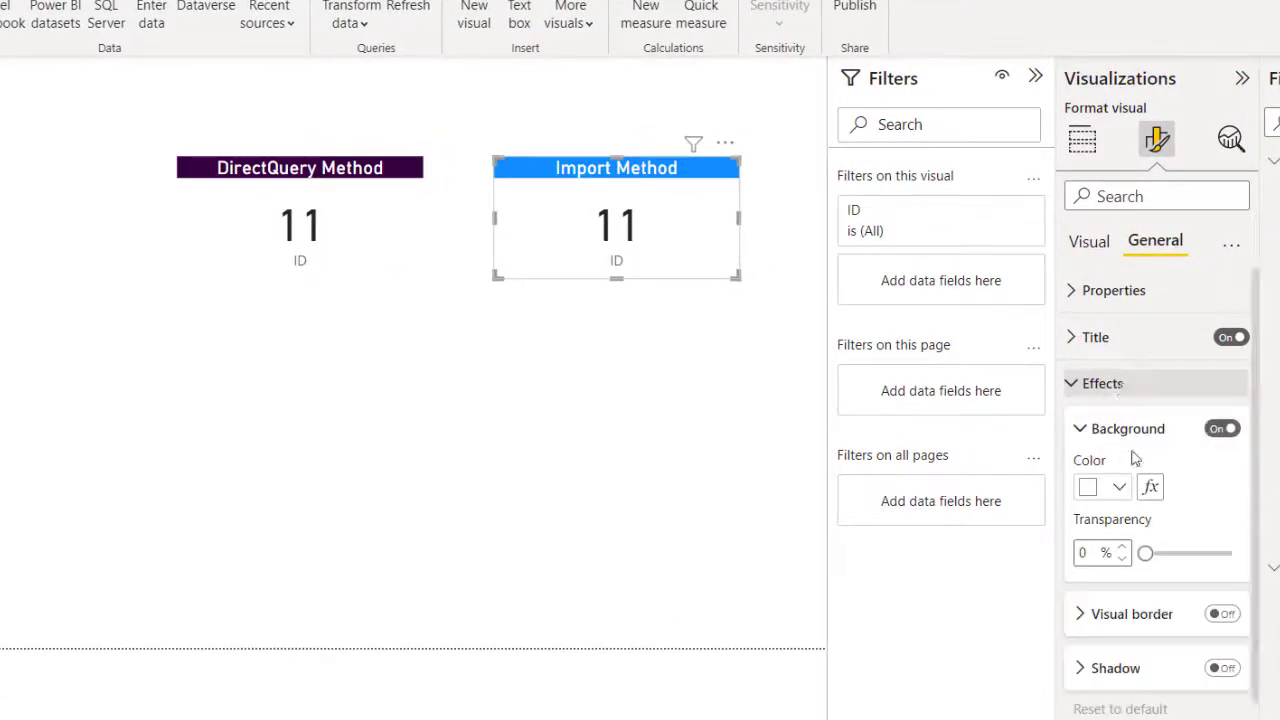
left_click(1224, 668)
left_click(409, 251)
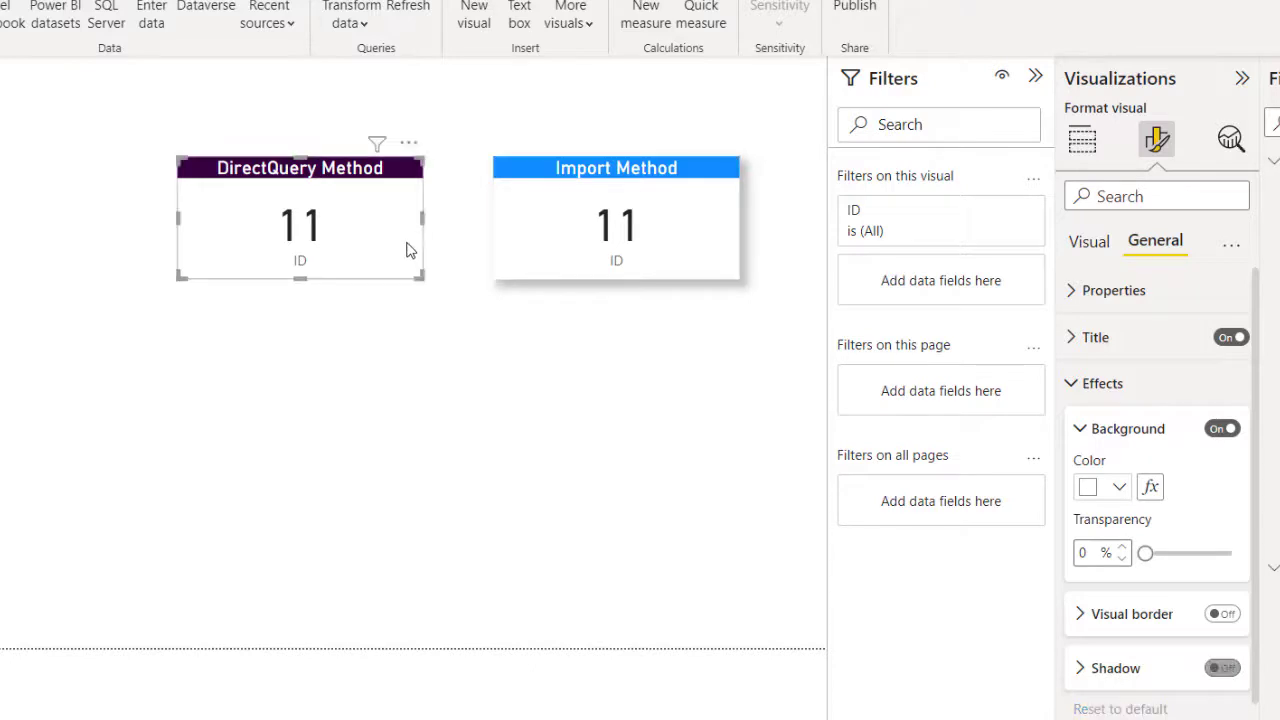
left_click(1222, 668)
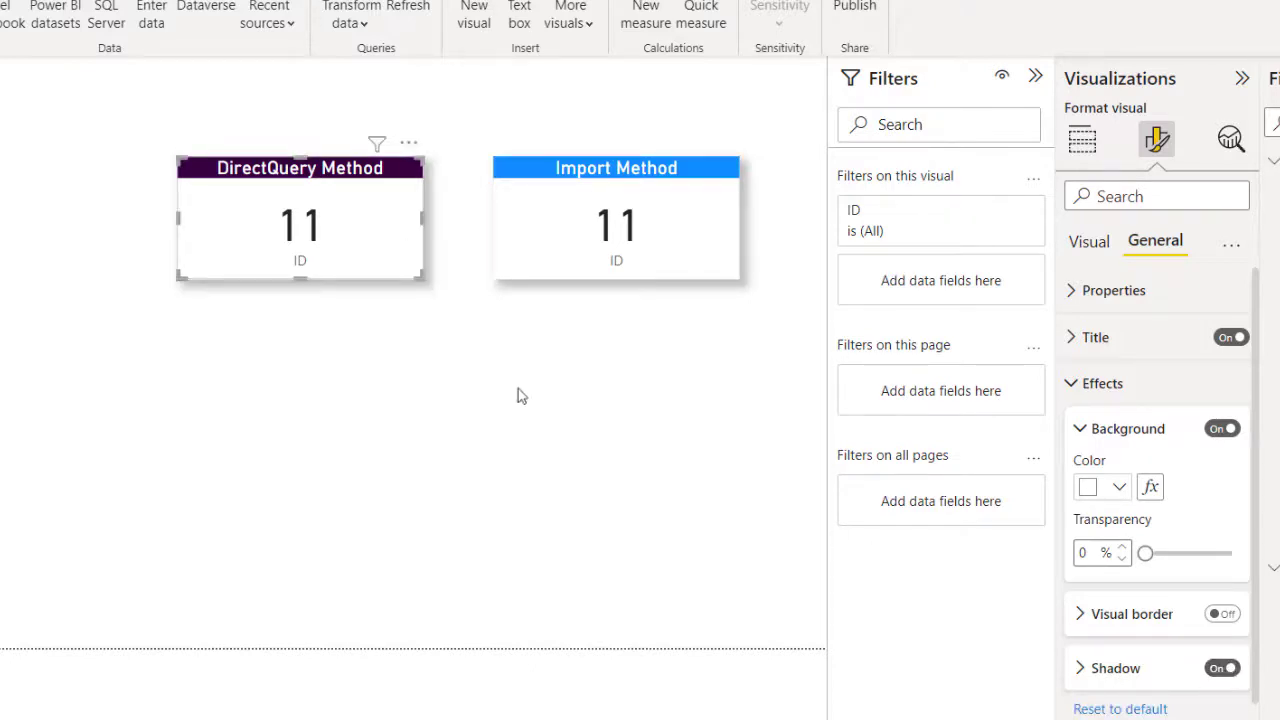
left_click(476, 376)
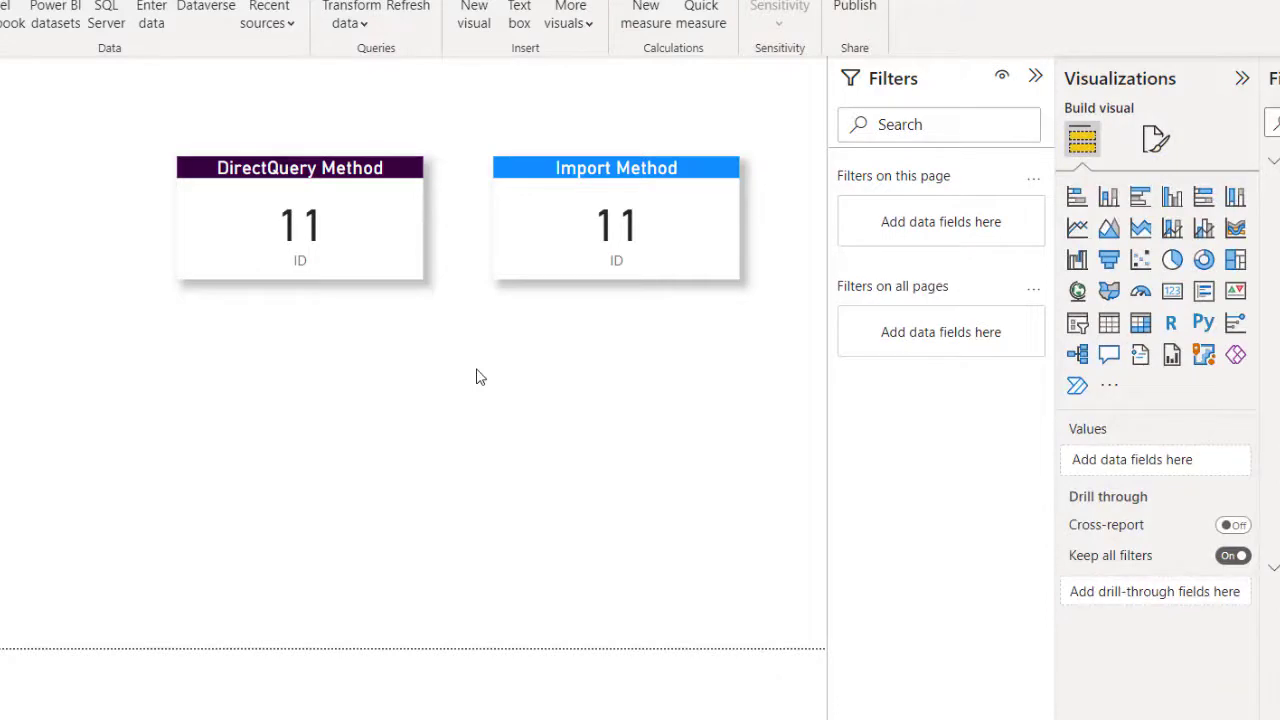
Step: Save the report as the Direct Query Vs Import Method .pbix file
key("ctrl+s")
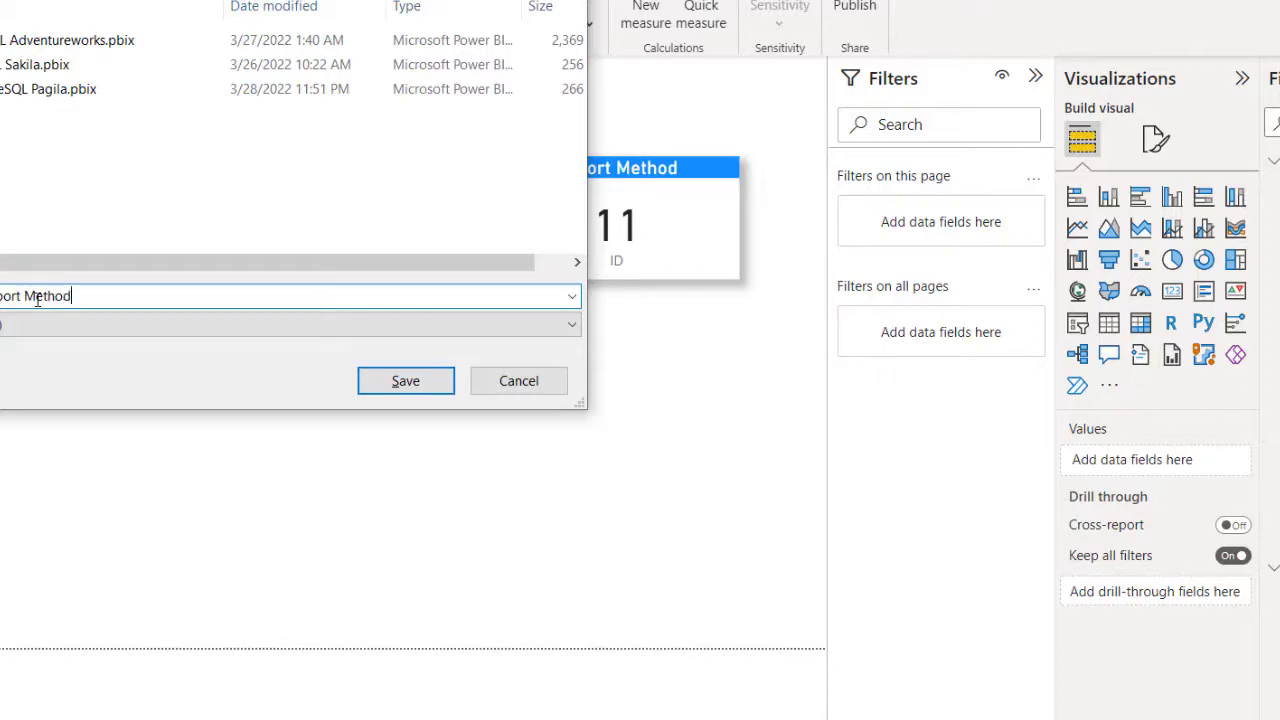
key("Return")
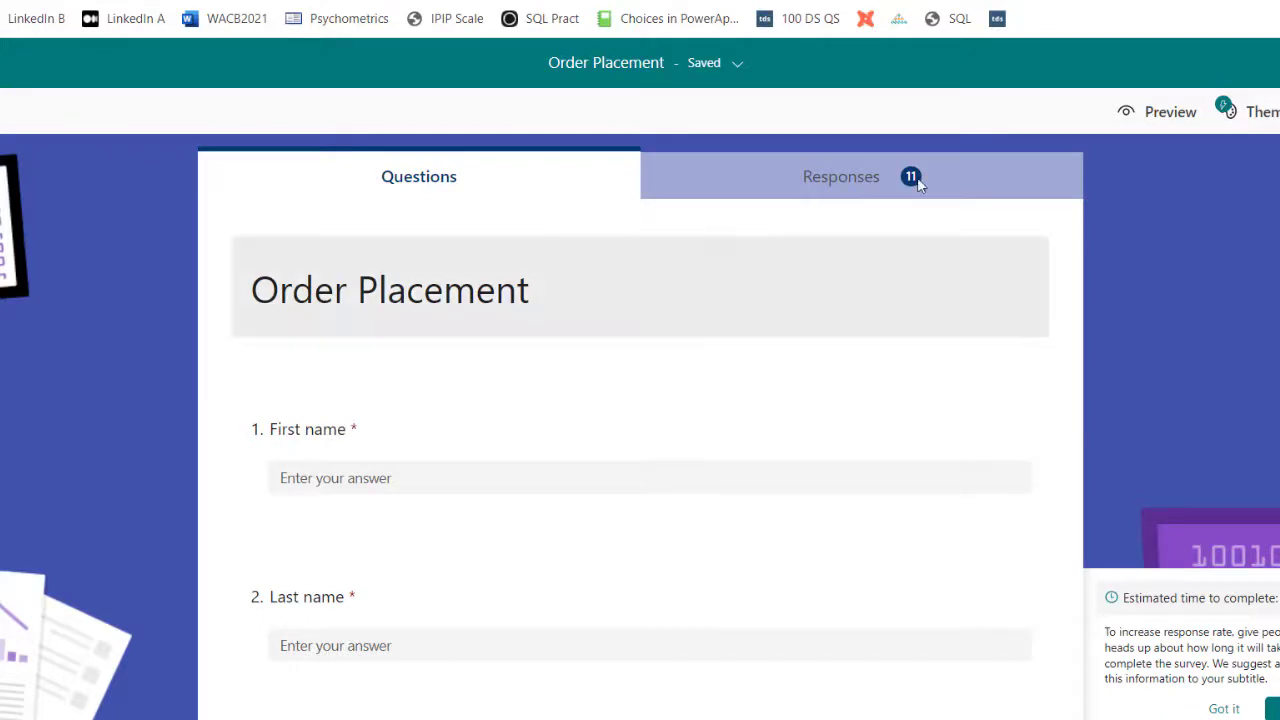
Step: In the form preview, enter the customer's first and last name, Gender Male, and e-mail
left_click(1150, 112)
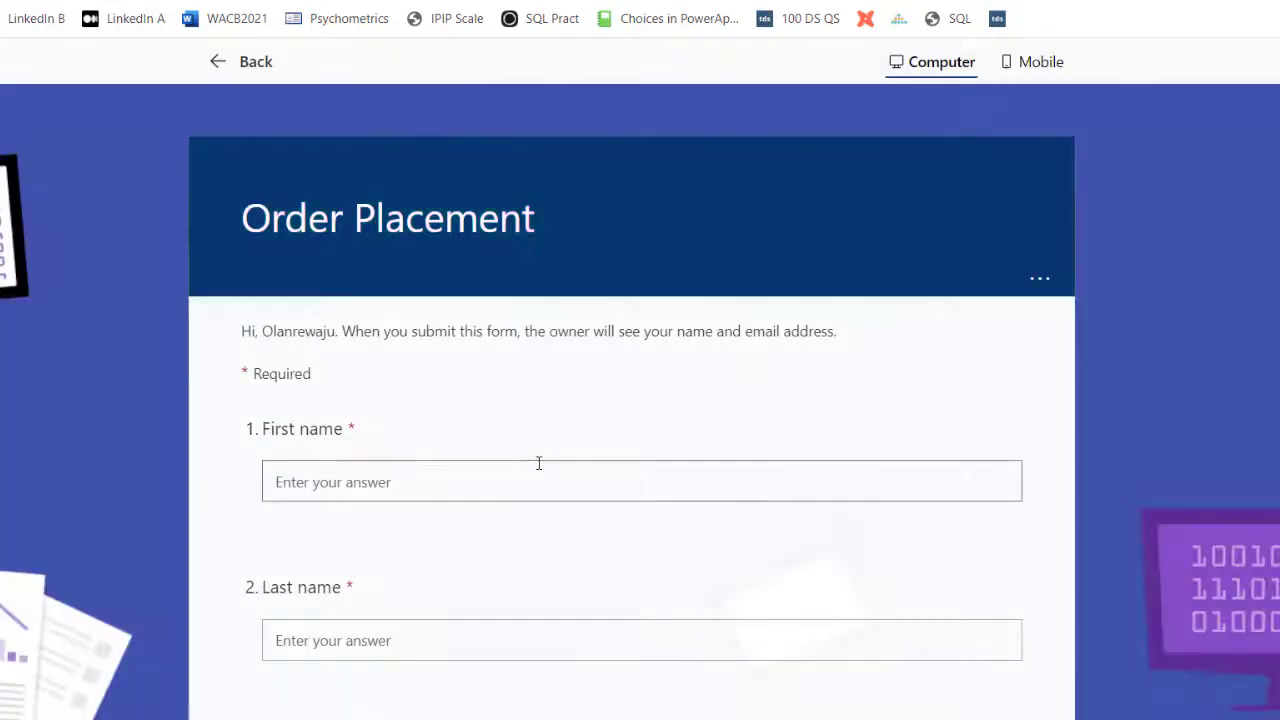
left_click(423, 480)
left_click(394, 623)
type("Charles")
scroll(400, 500, "down", 3)
left_click(432, 427)
left_click(295, 508)
left_click(417, 608)
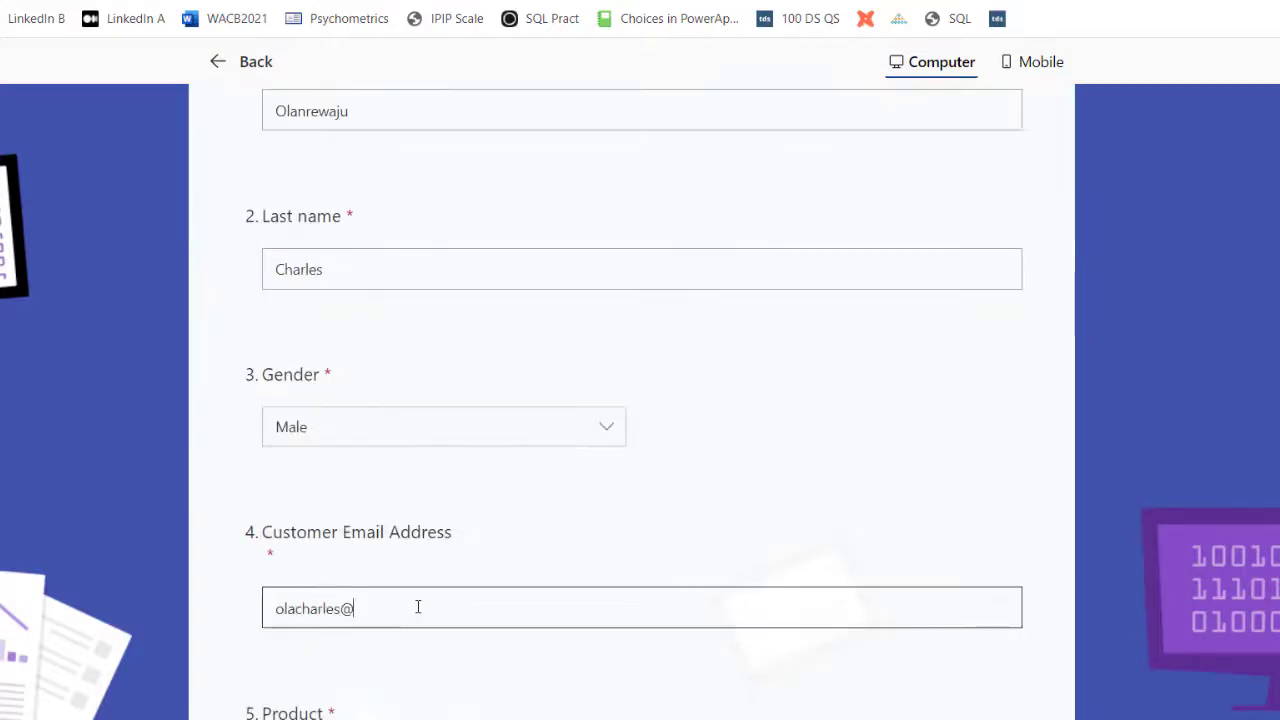
Step: Choose Power BI, Amount Paid 70000, a training date and Unemployed, then submit
left_click(400, 500)
left_click(329, 583)
type("70000")
scroll(420, 600, "down", 5)
left_click(444, 471)
left_click(426, 634)
left_click(290, 569)
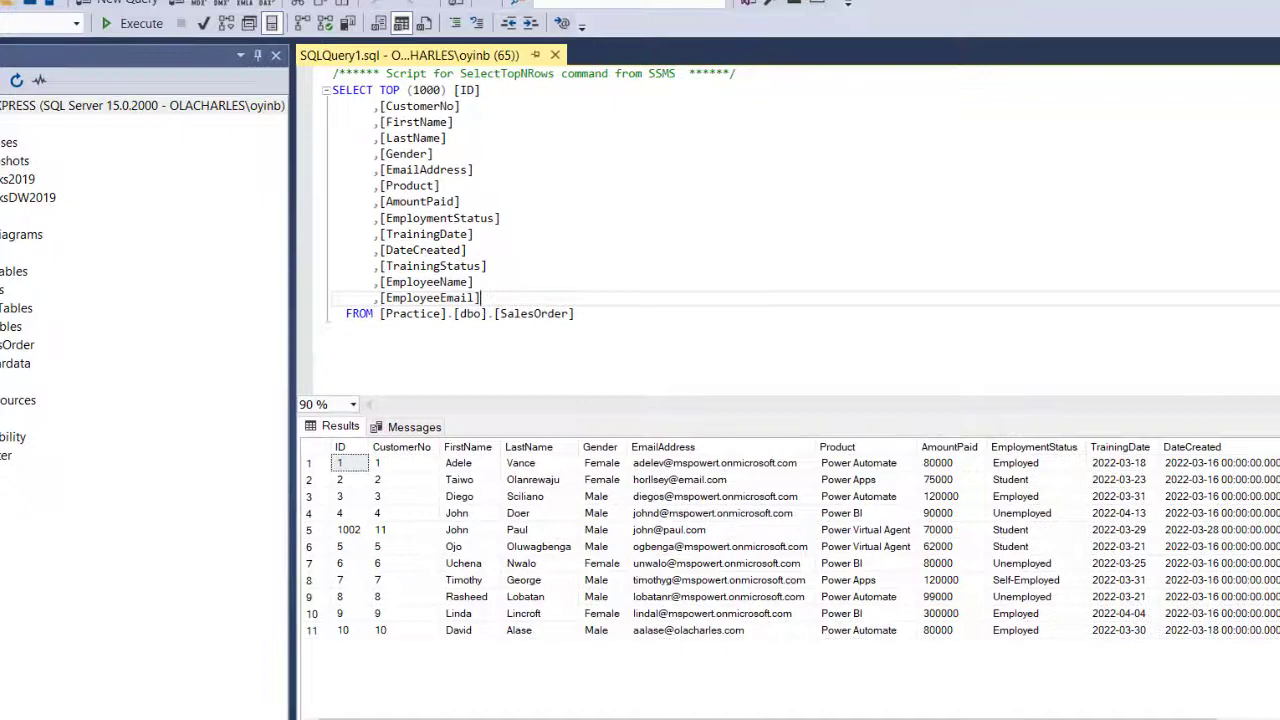
Step: Rerun the SalesOrder query to show new order 1003, then close Power BI, saving changes
left_click_drag(658, 345, 355, 95)
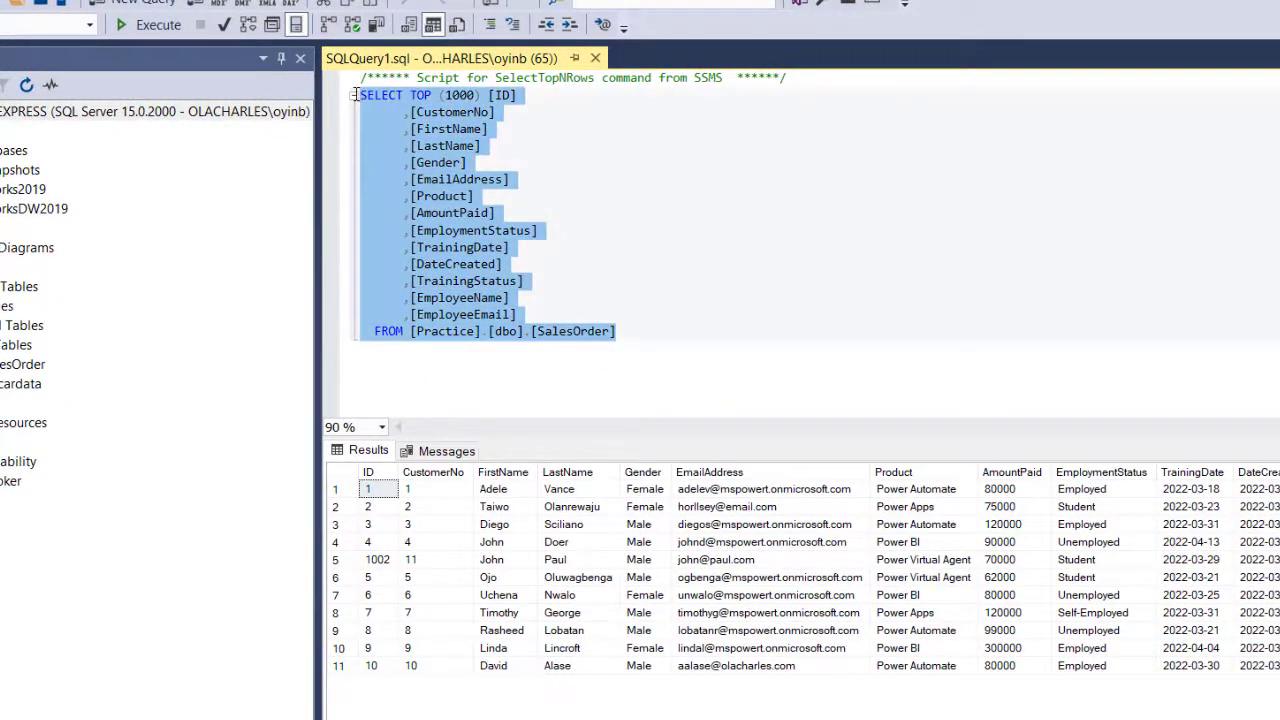
left_click(148, 24)
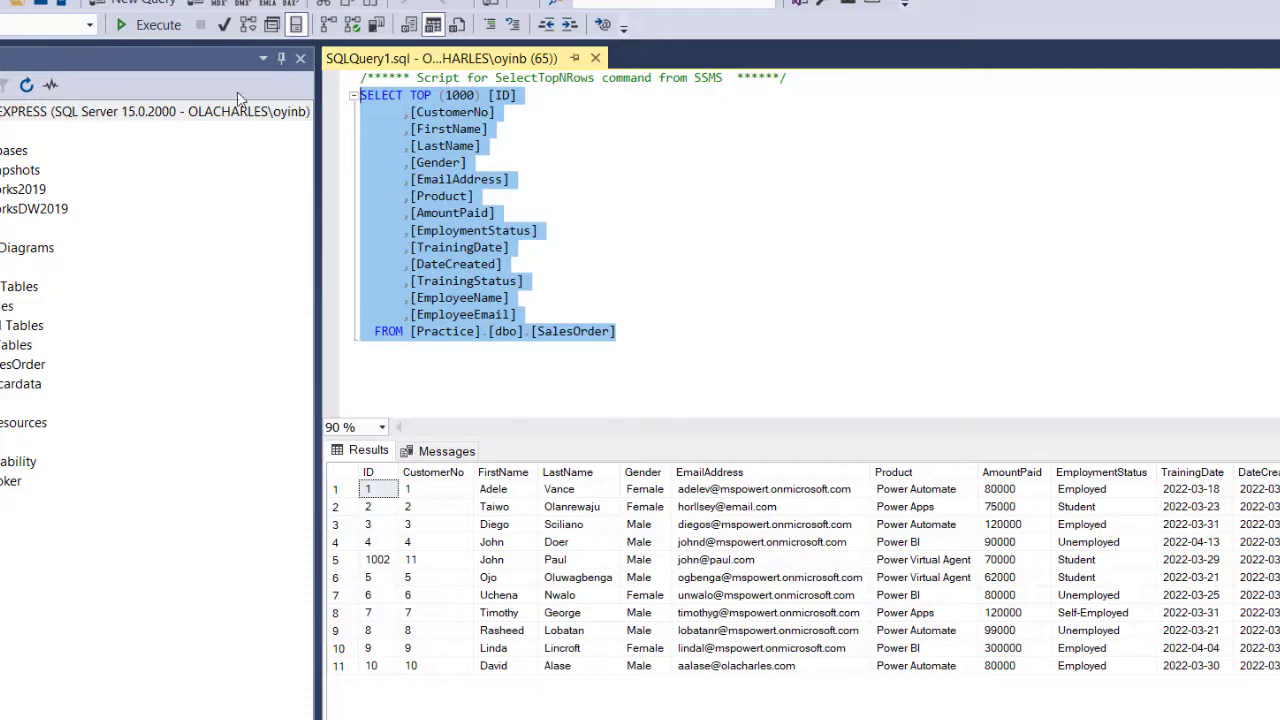
left_click(152, 28)
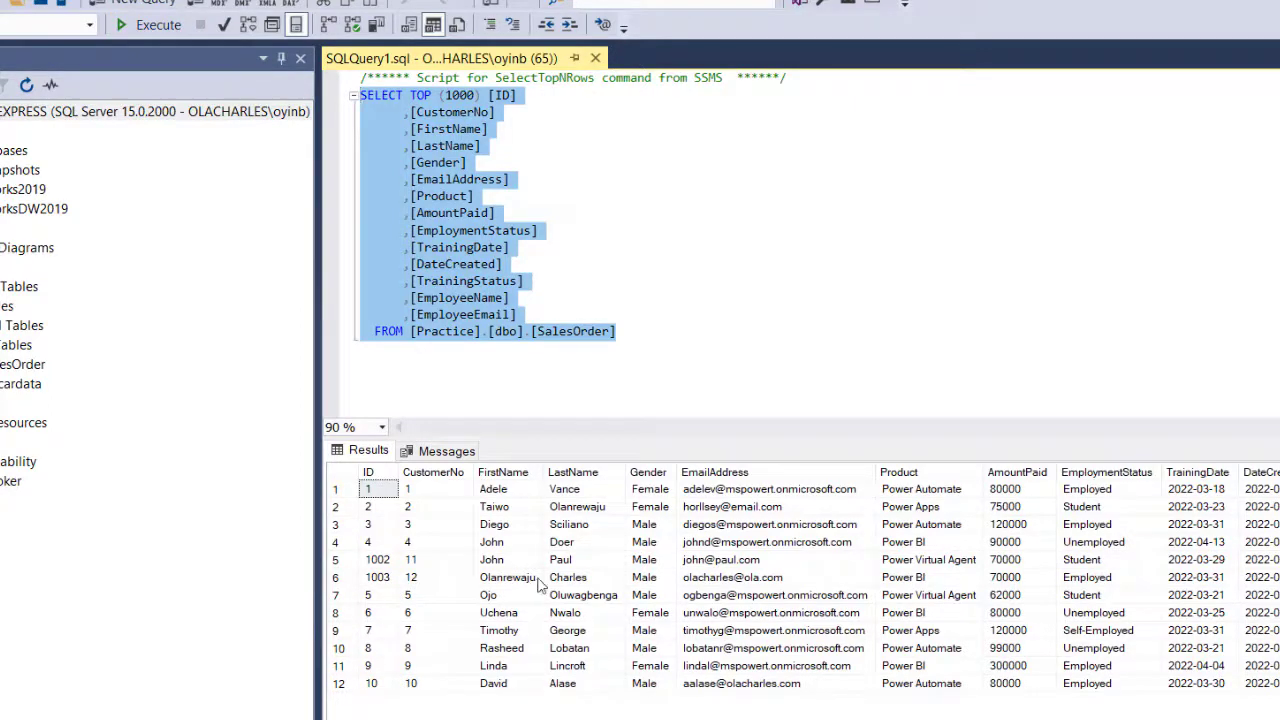
left_click(592, 580)
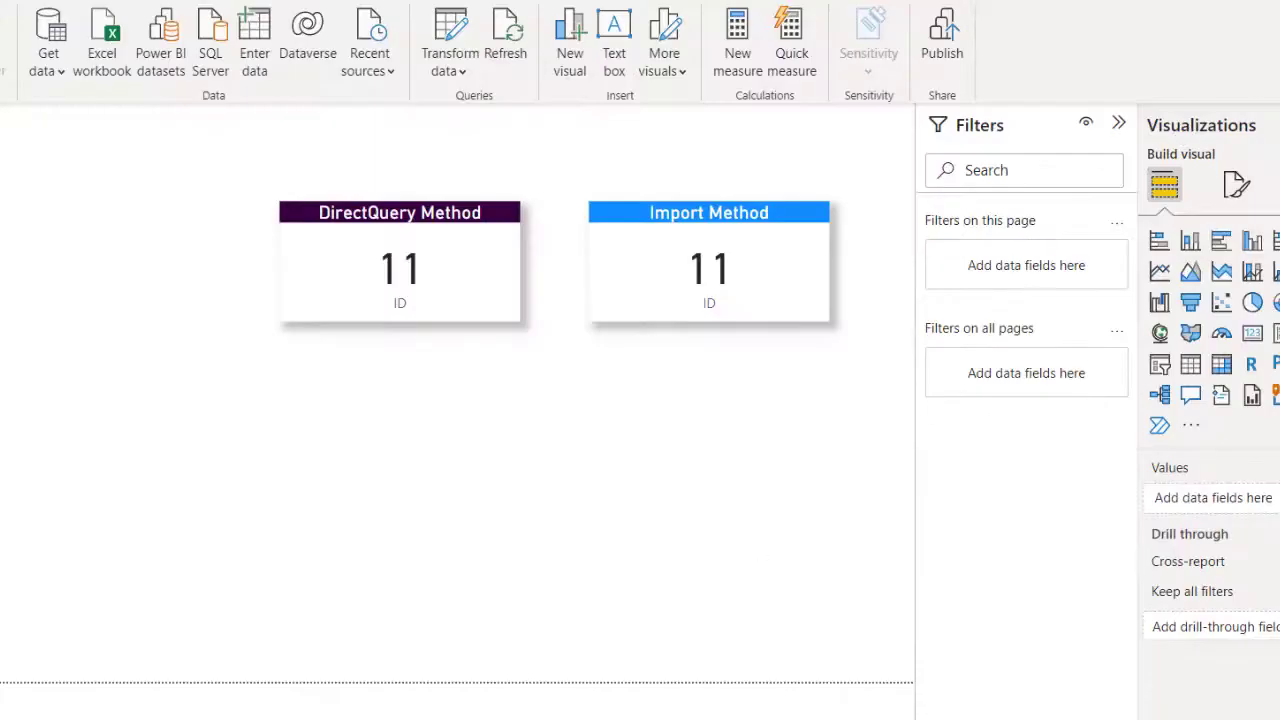
key("alt+F4")
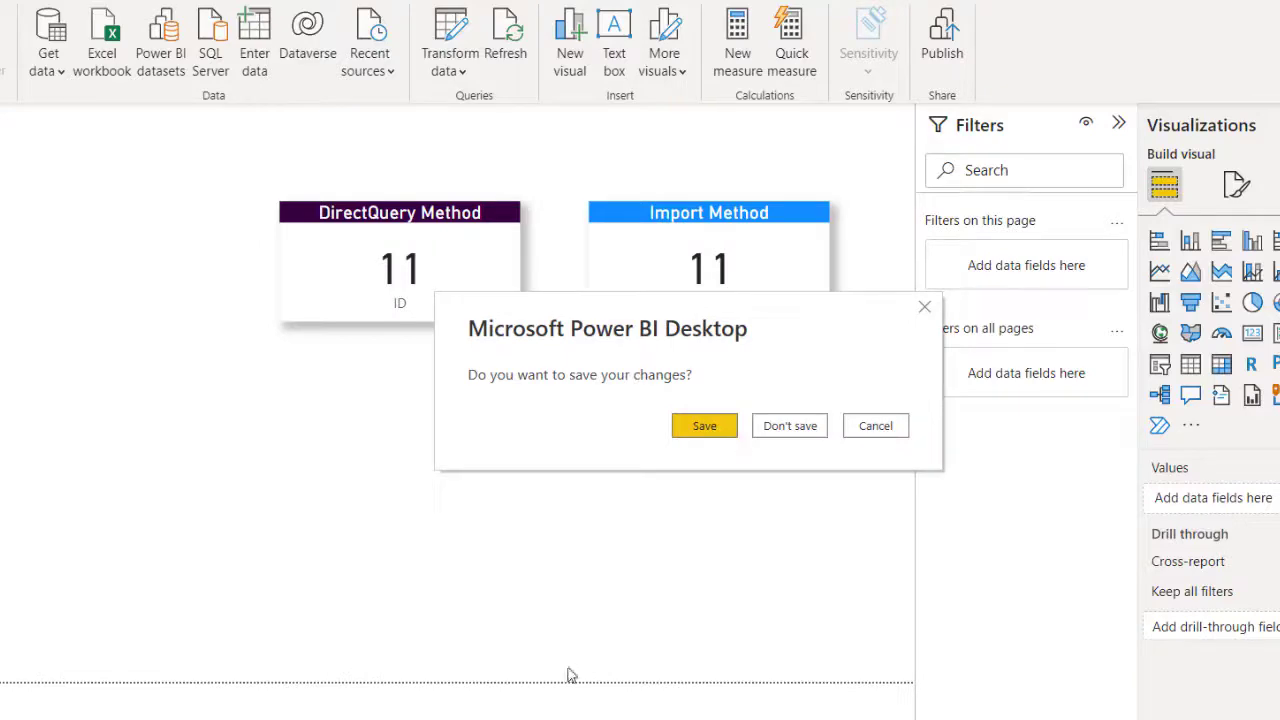
left_click(710, 435)
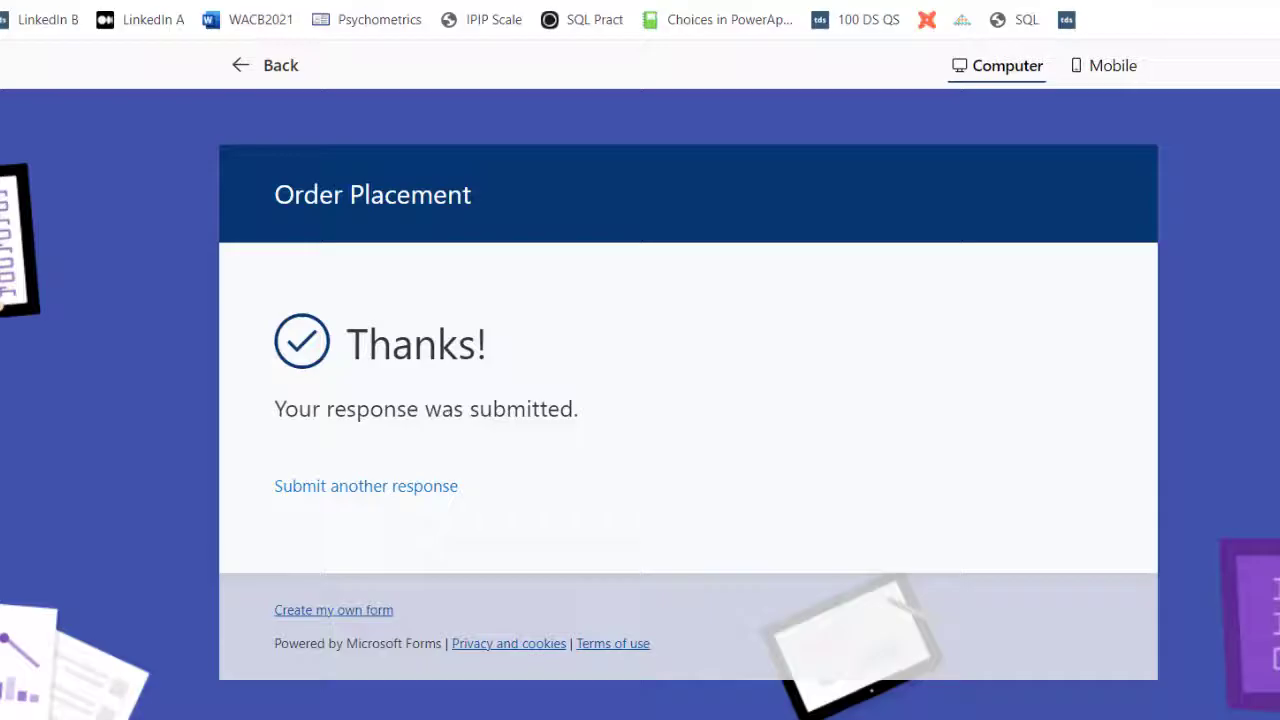
Step: Start another response with the customer's first and last name, Gender Female, and e-mail
left_click(373, 496)
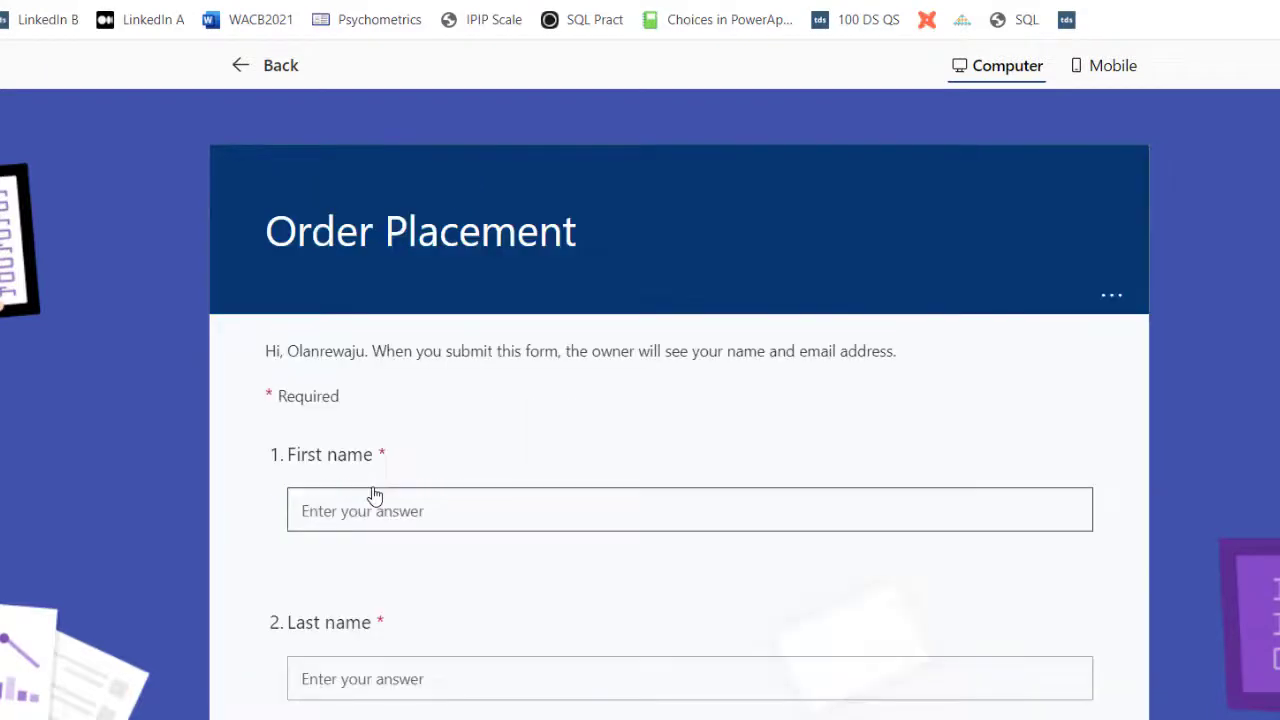
left_click(370, 512)
type("Jane")
left_click(689, 679)
type("John")
left_click(431, 597)
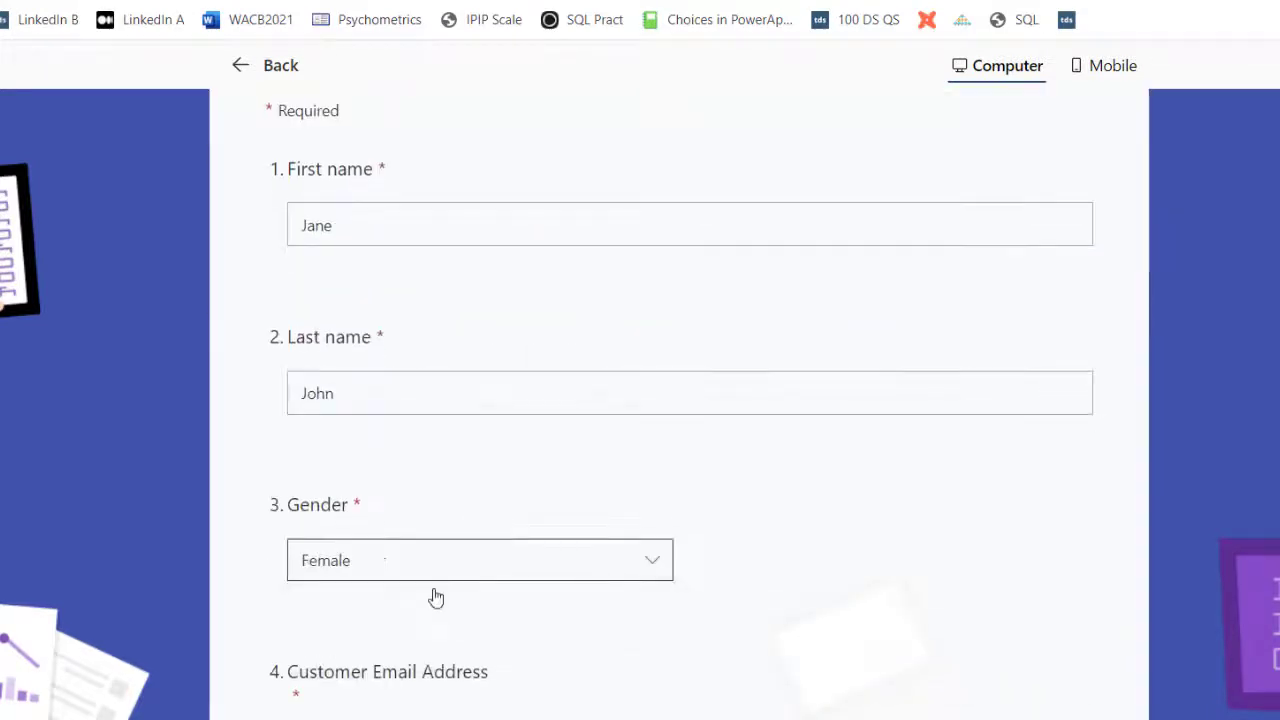
left_click(686, 411)
Step: Choose Power Automate, Amount Paid 90000, training date 4/12/2022 and Self-Employed, then submit
left_click(477, 374)
left_click(457, 569)
type("90000")
left_click(487, 489)
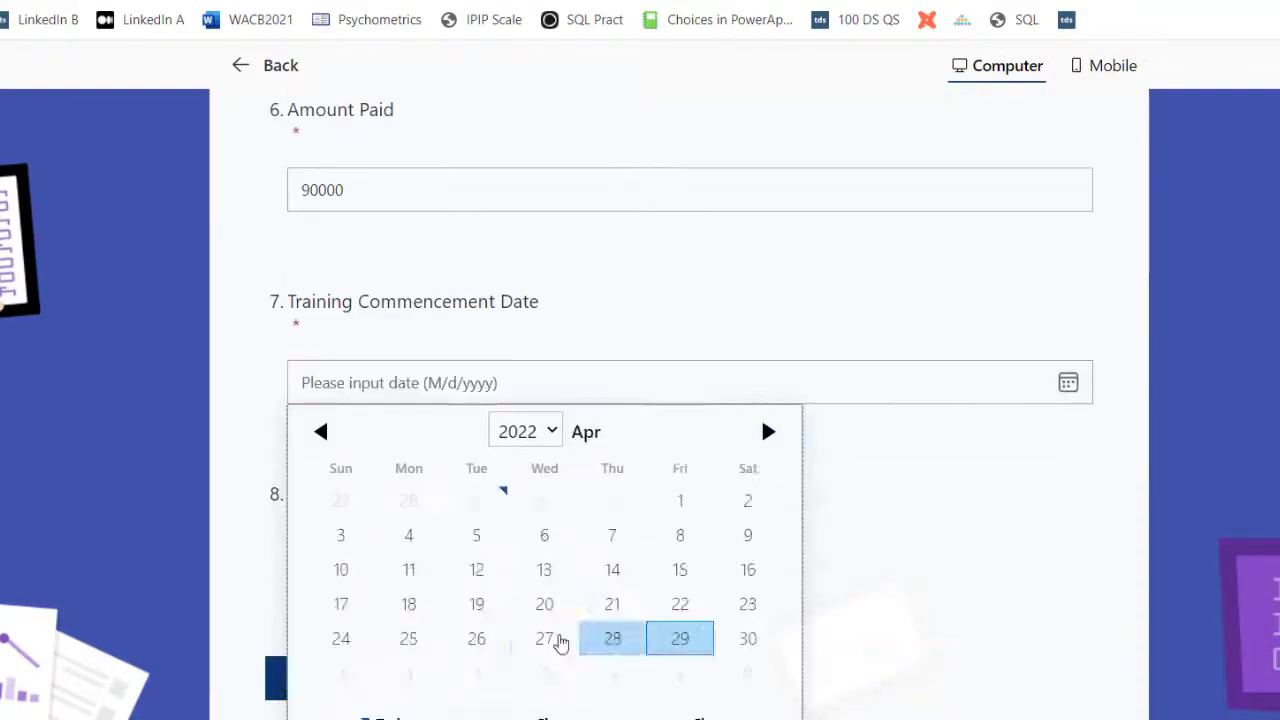
left_click(474, 569)
left_click(477, 571)
left_click(400, 640)
left_click(371, 684)
key("alt+Tab")
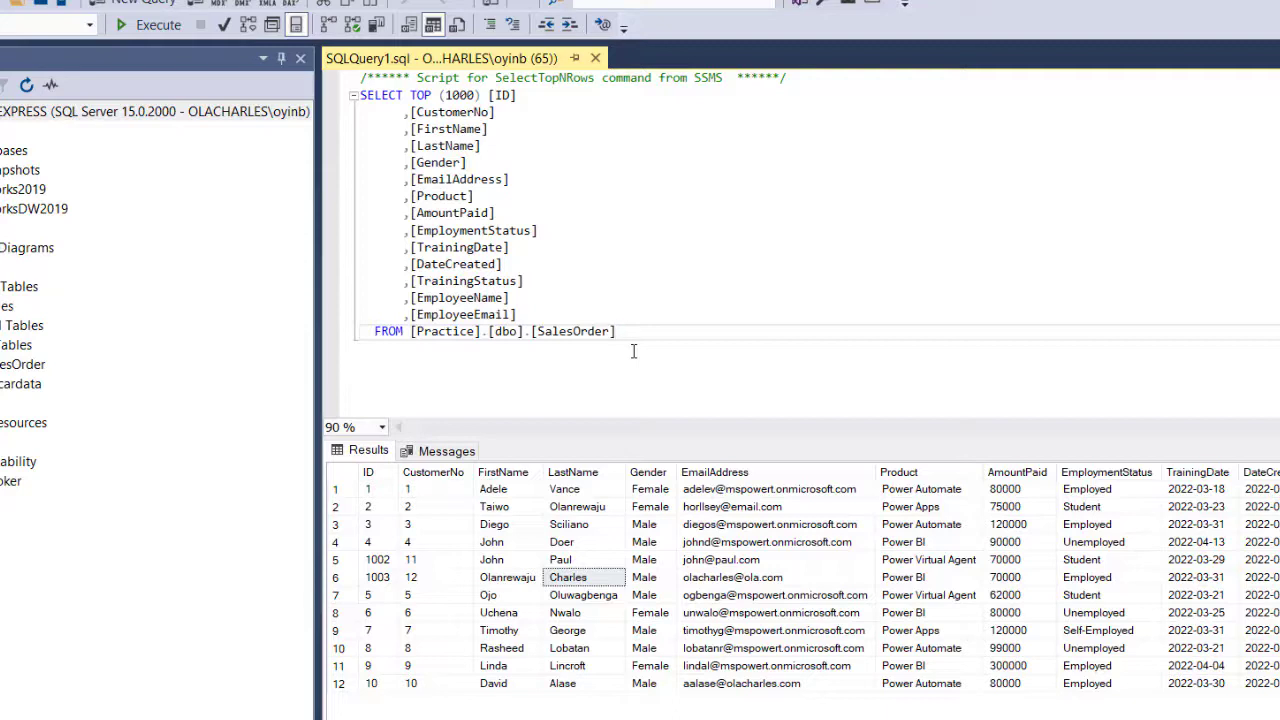
Step: Execute the whole SalesOrder query so 13 rows show, including order 1004
left_click_drag(633, 351, 350, 83)
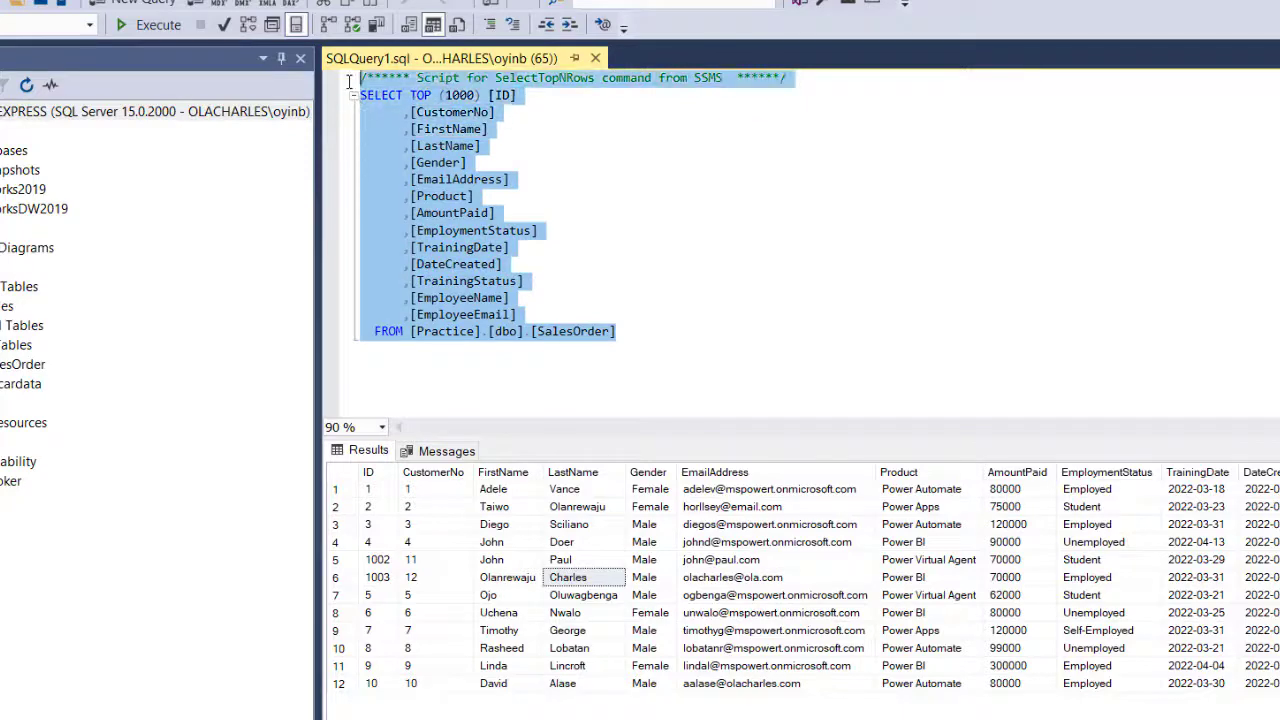
left_click(152, 25)
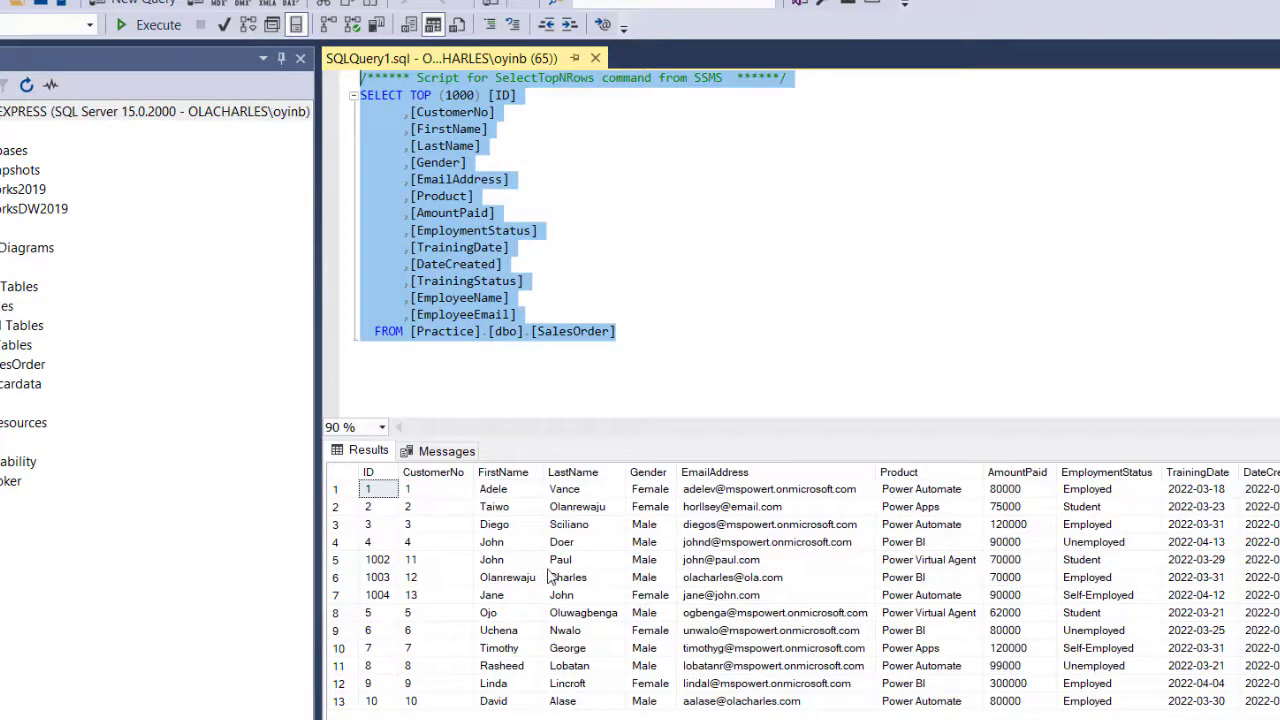
left_click(703, 254)
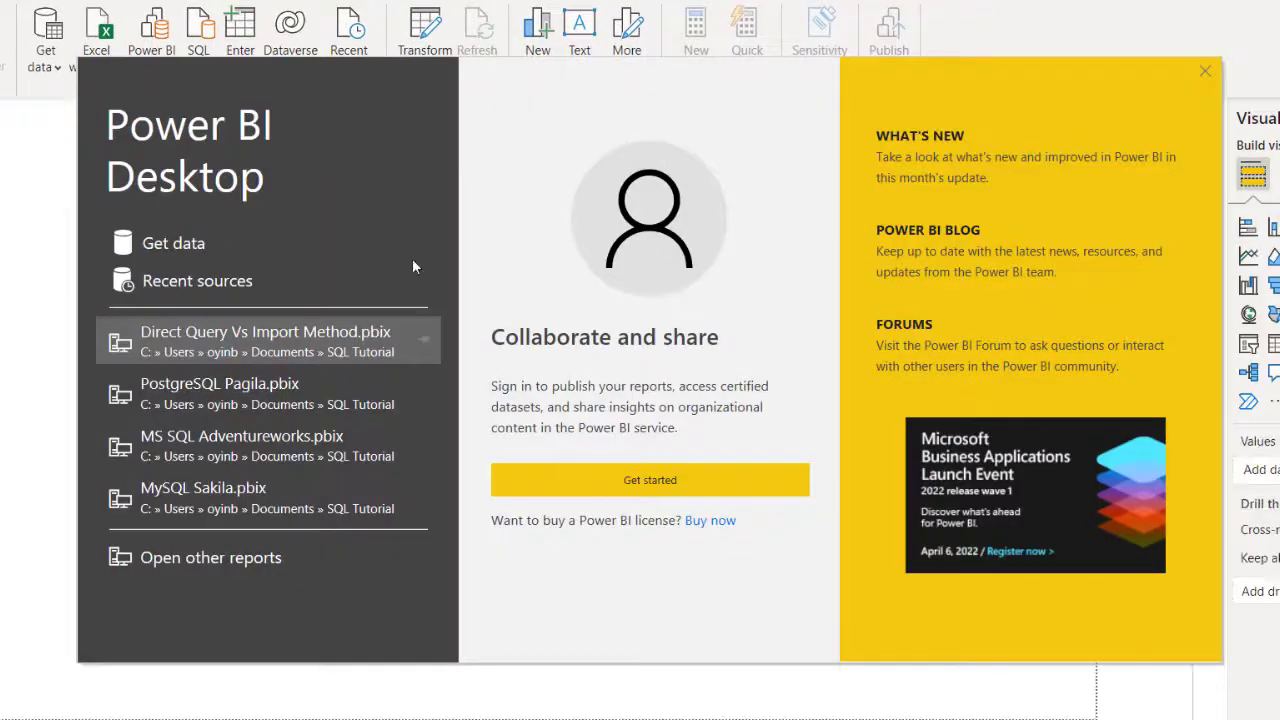
Step: Open Direct Query Vs Import Method.pbix from the recent files list
left_click(218, 348)
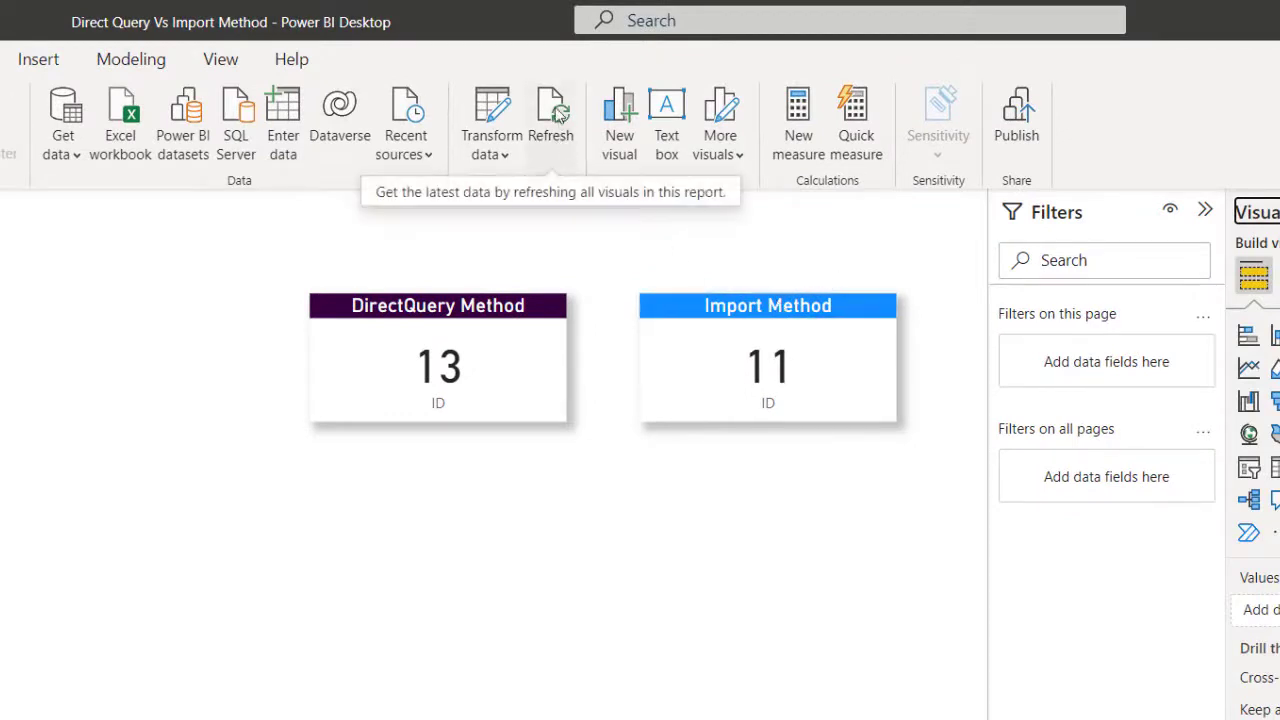
Step: Refresh all report data from the Home ribbon
left_click(560, 115)
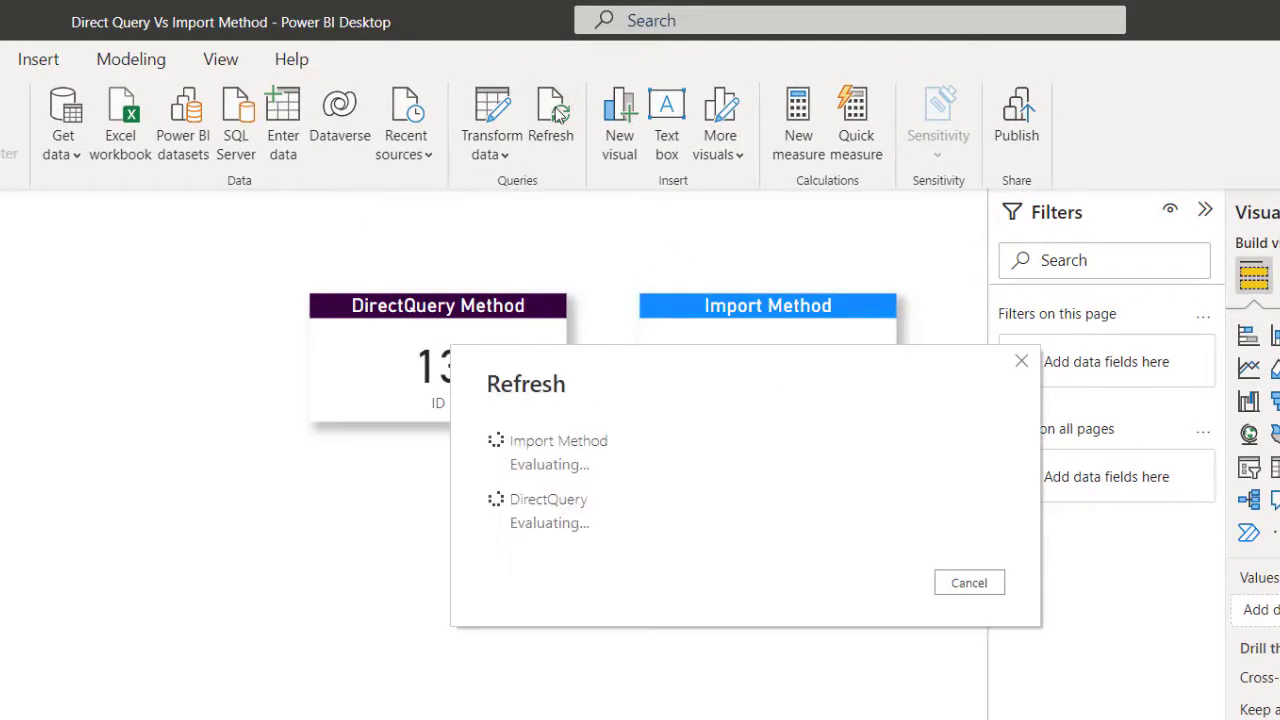